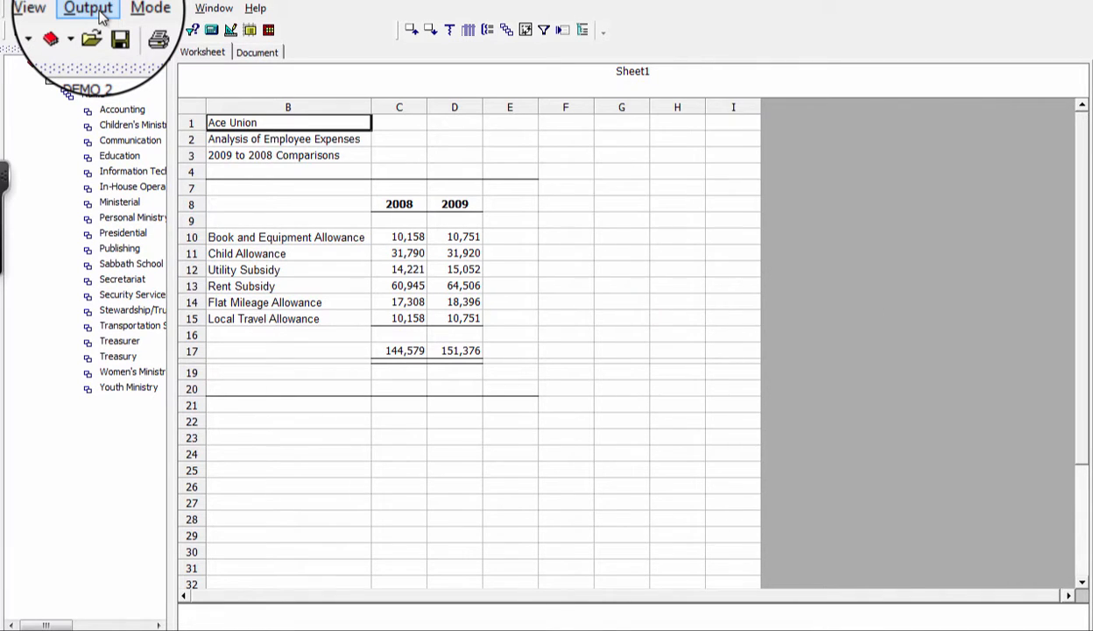
Step: Open the print preview of the entire workbook and page through all pages of Sheet1
click(88, 9)
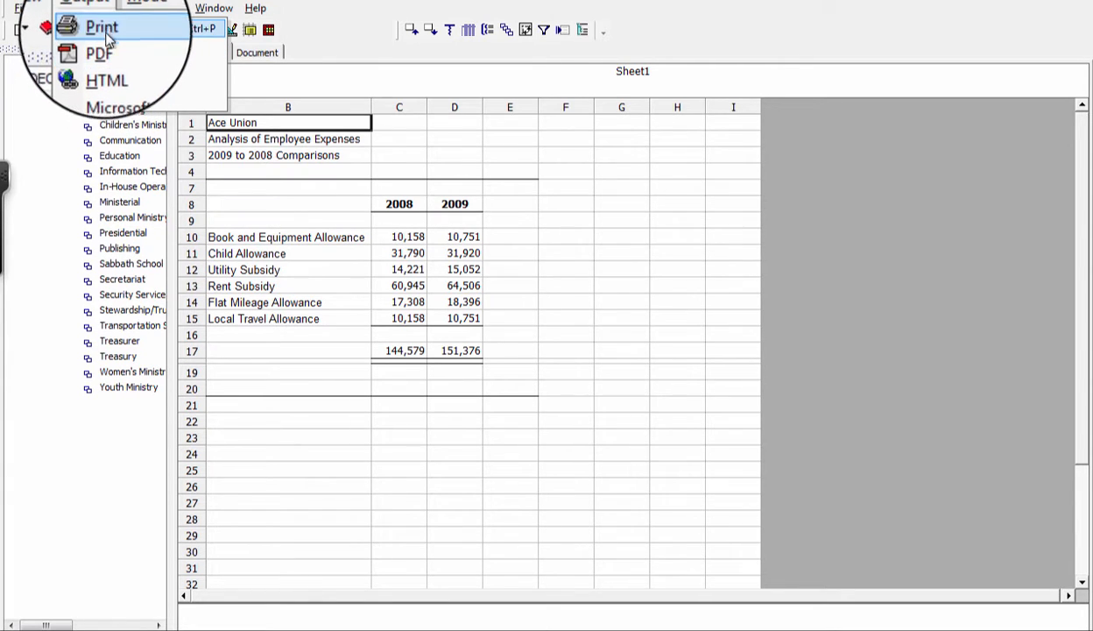
click(101, 30)
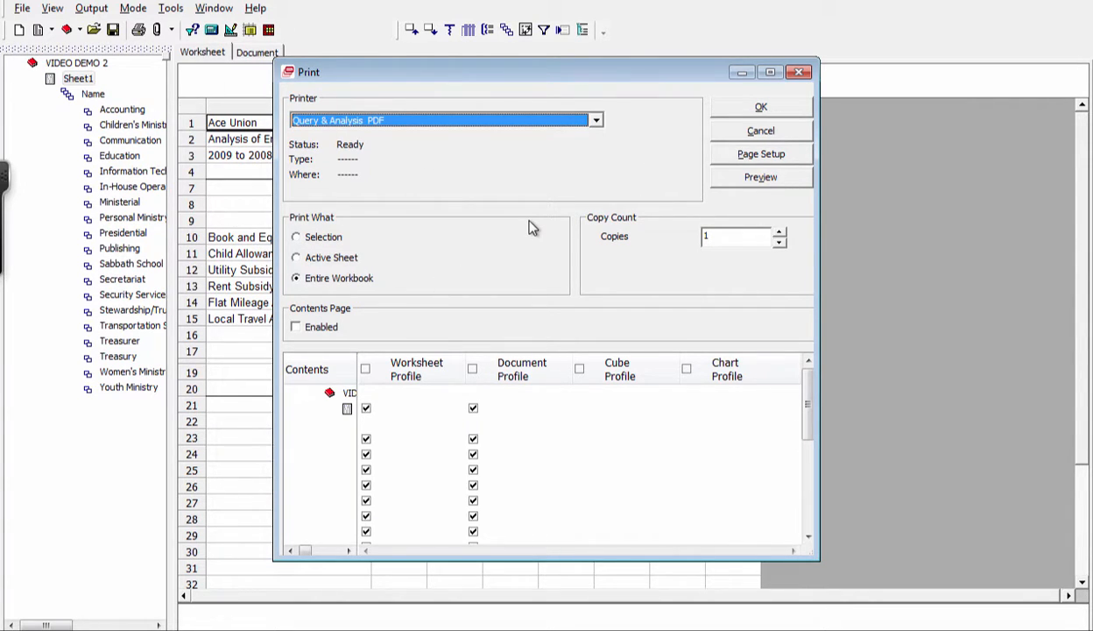
click(766, 180)
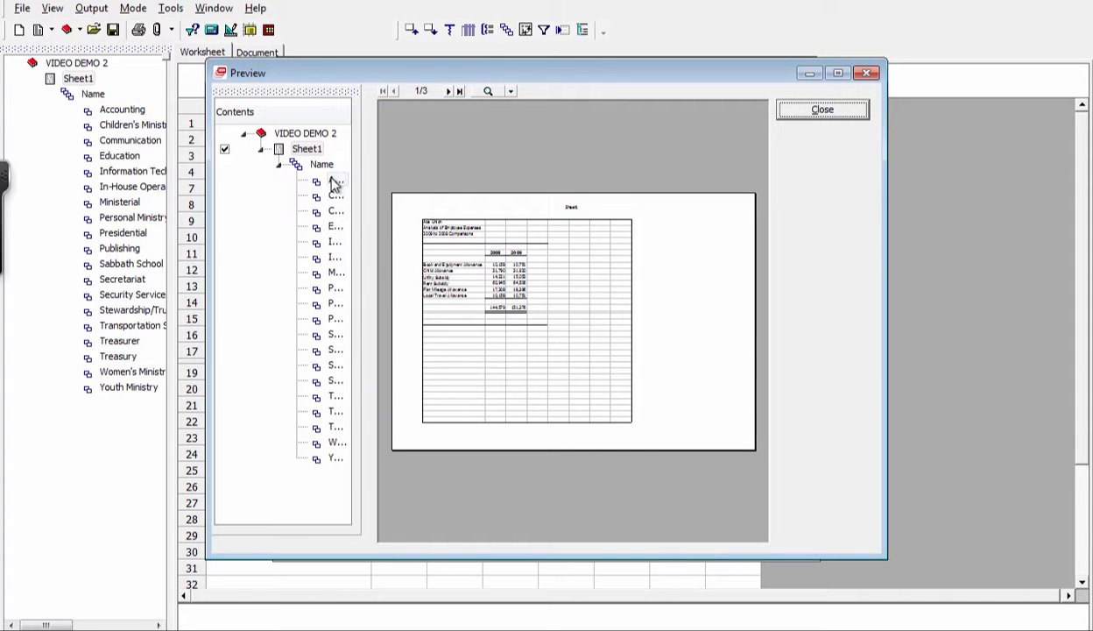
click(306, 150)
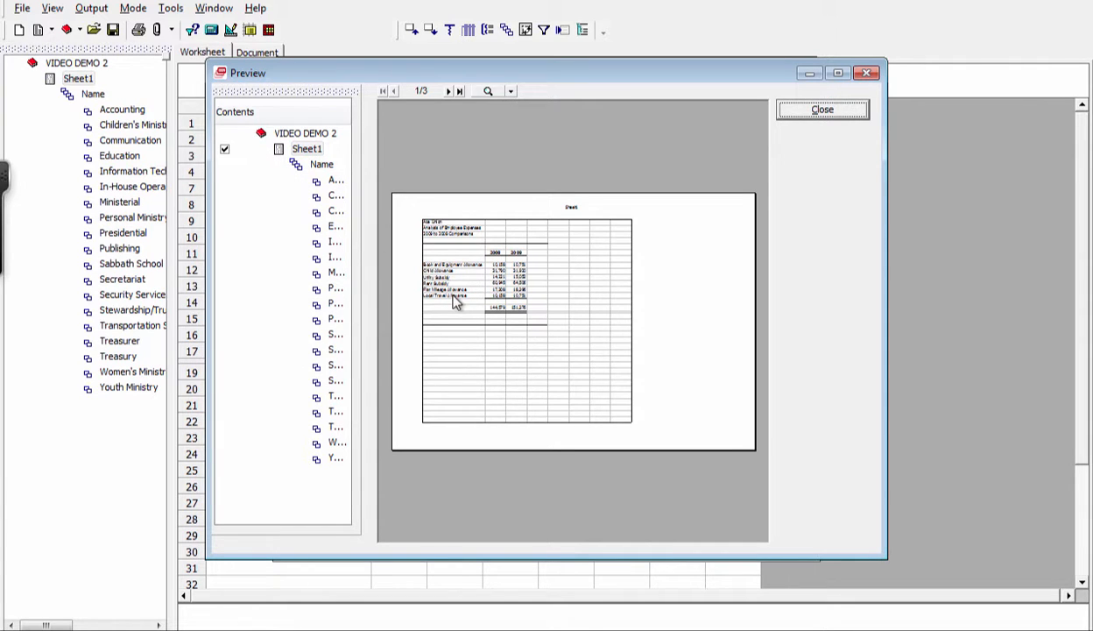
click(447, 92)
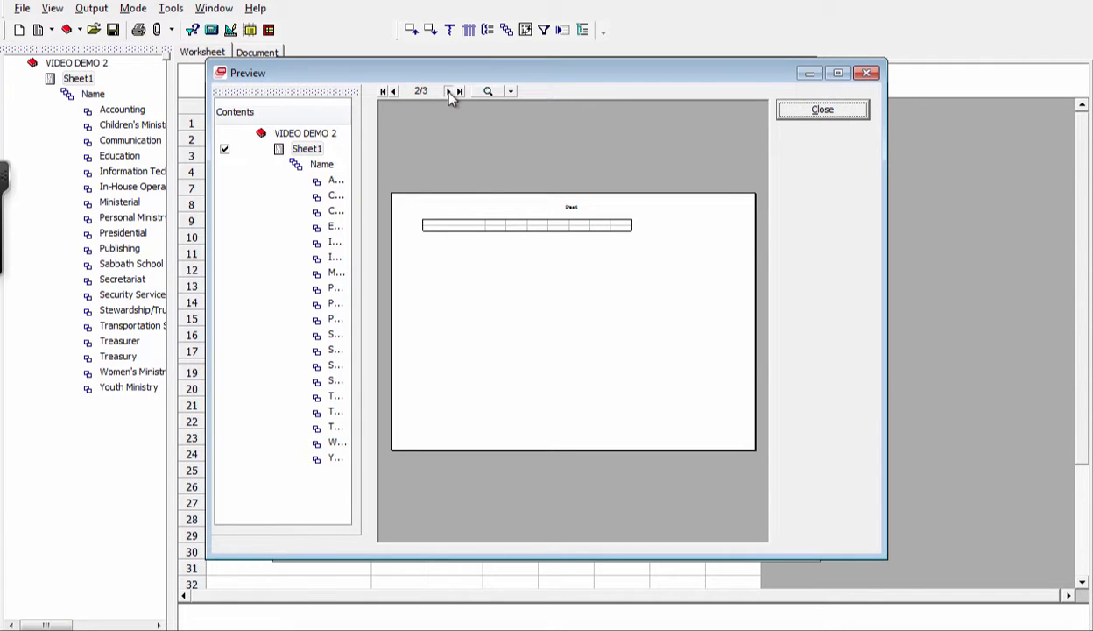
click(447, 92)
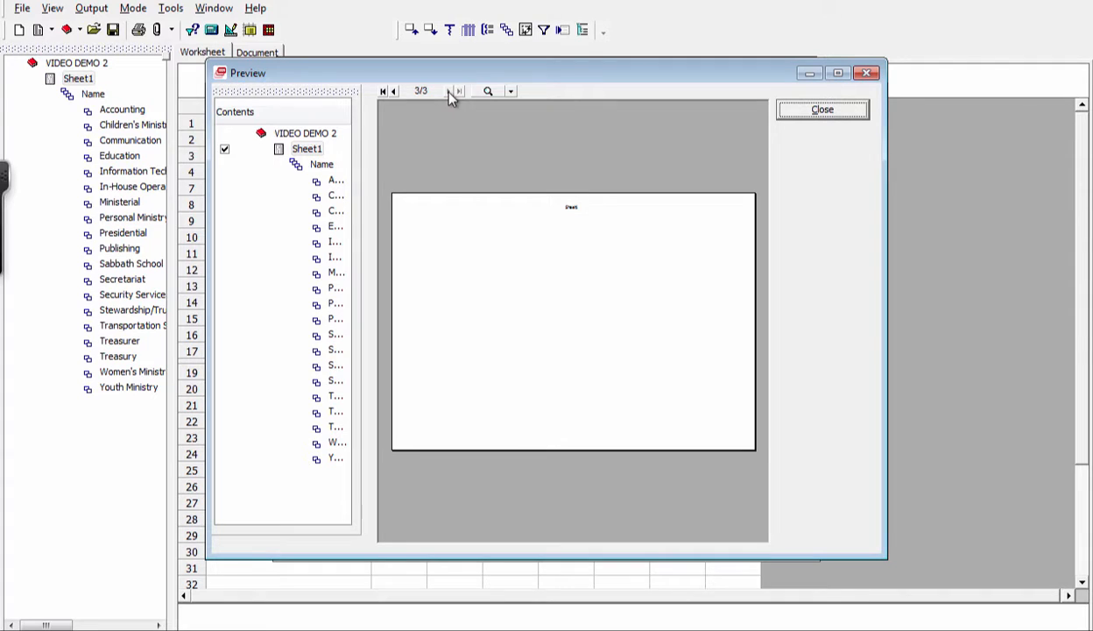
click(394, 92)
click(393, 92)
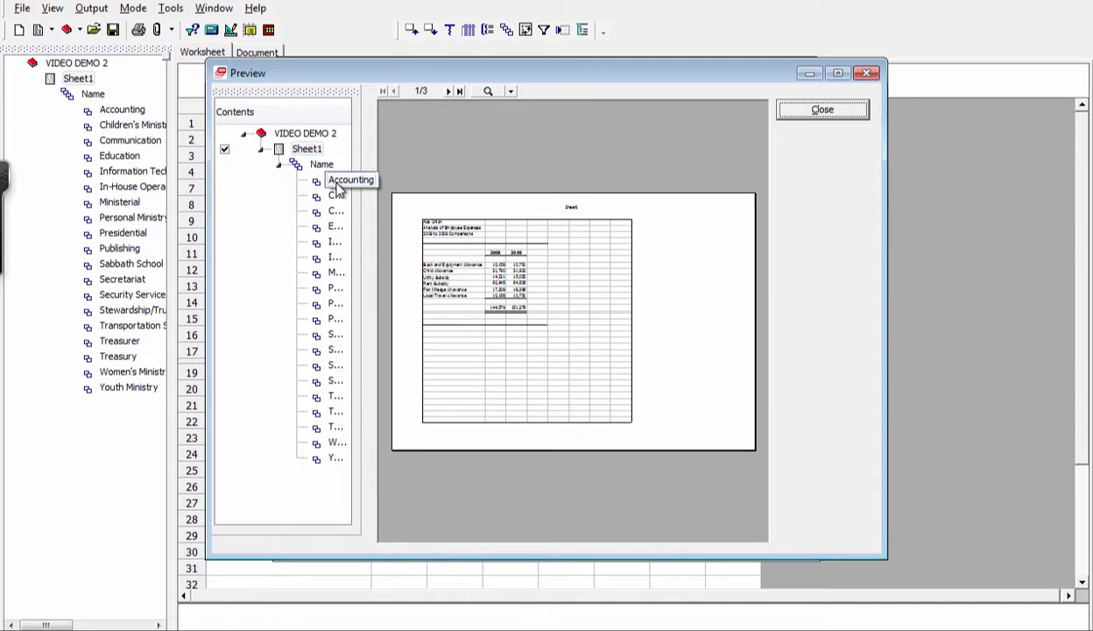
Step: Preview all pages of the Accounting sheet, then close the print preview
click(336, 183)
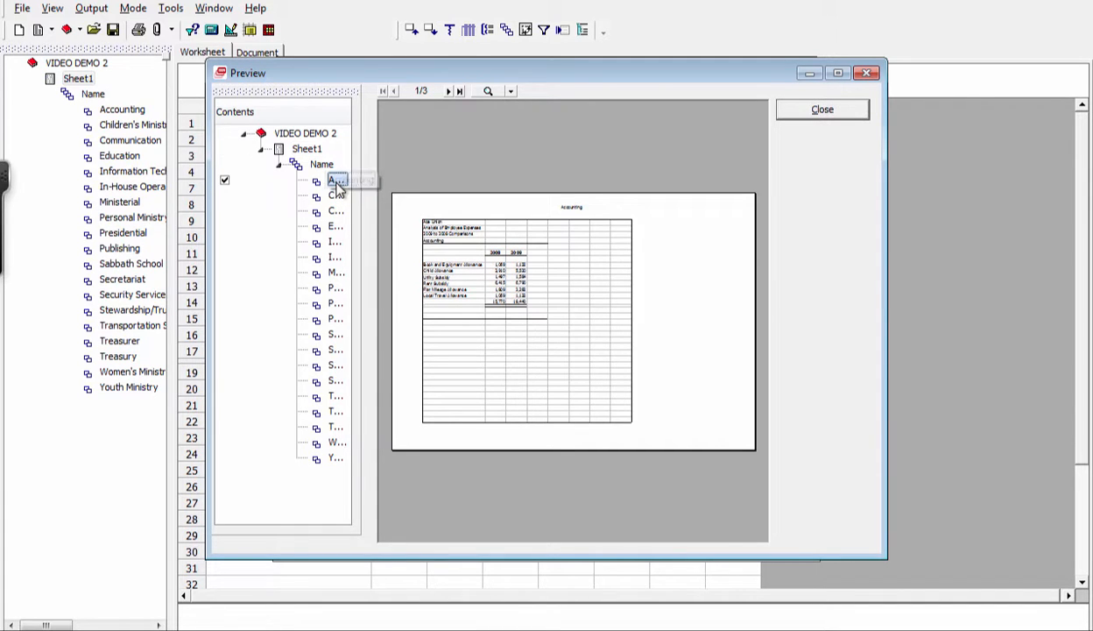
click(447, 91)
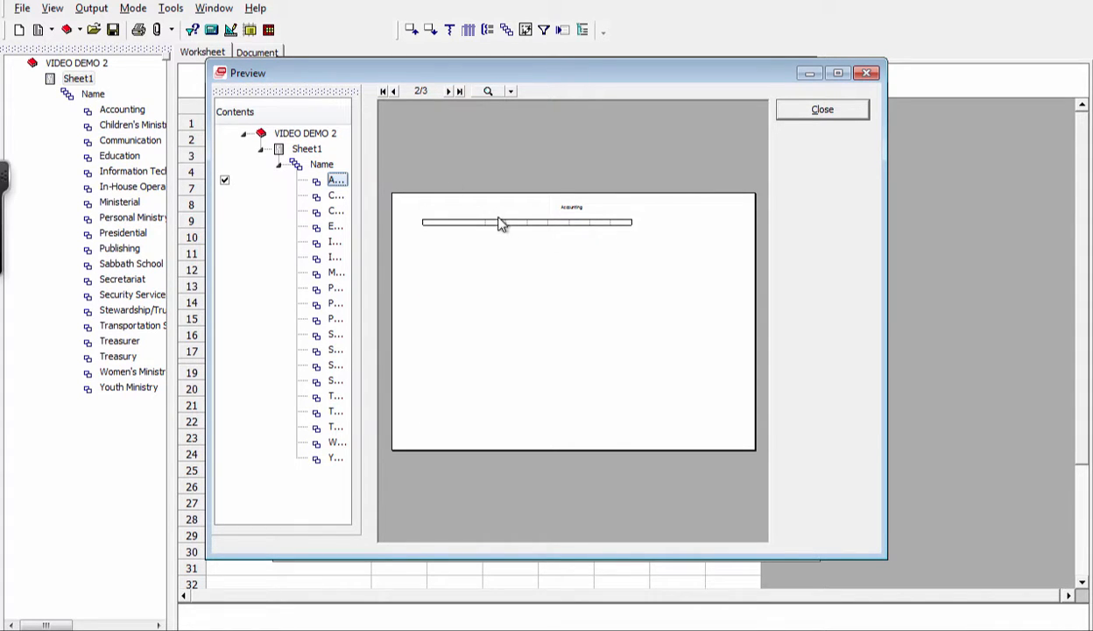
click(449, 92)
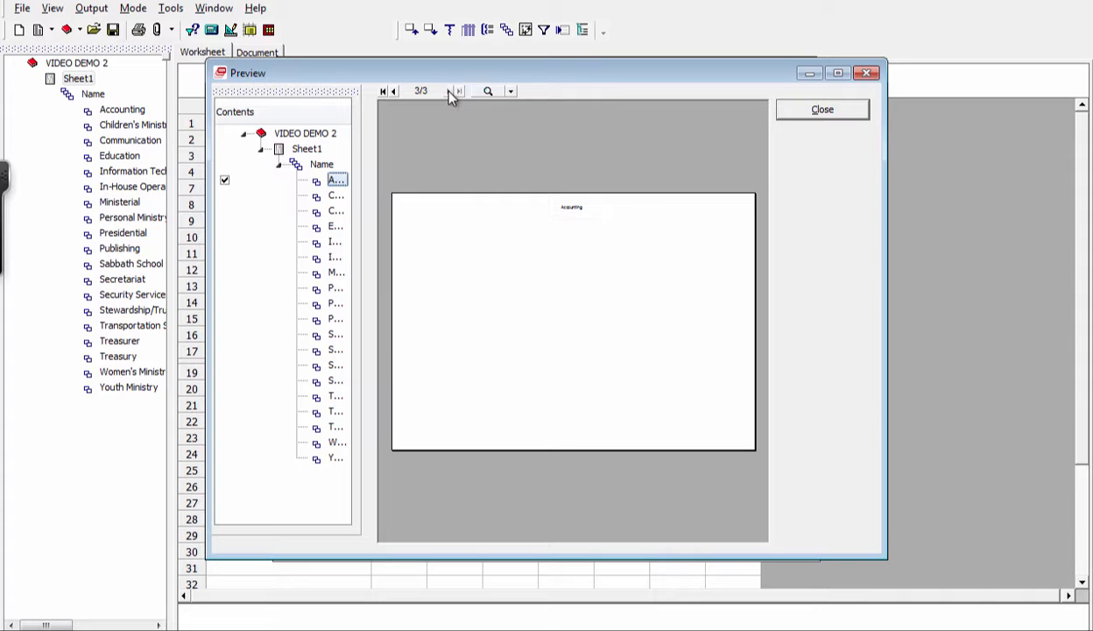
click(394, 92)
click(394, 92)
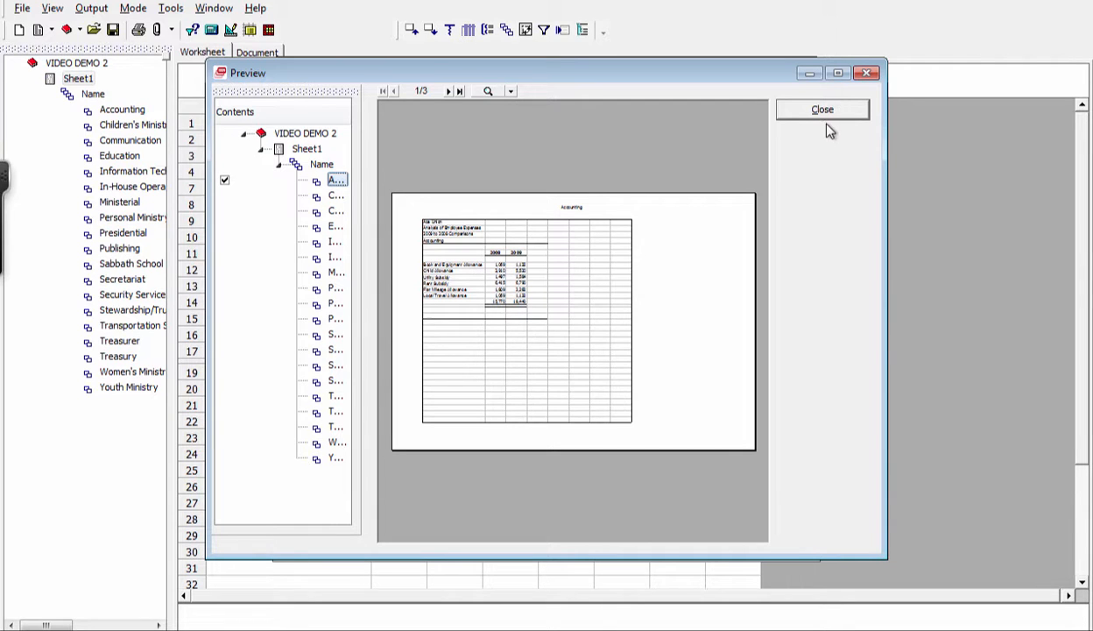
click(805, 110)
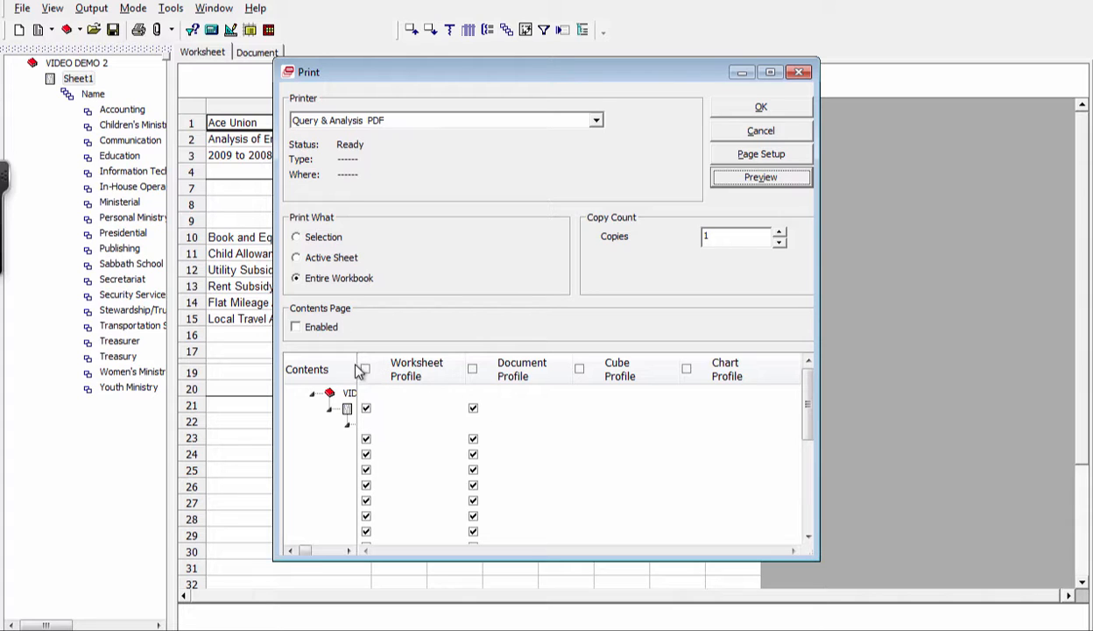
Step: Exclude Sheet1's Worksheet Profile and every sheet's Document Profile from the print contents
drag(359, 367, 482, 369)
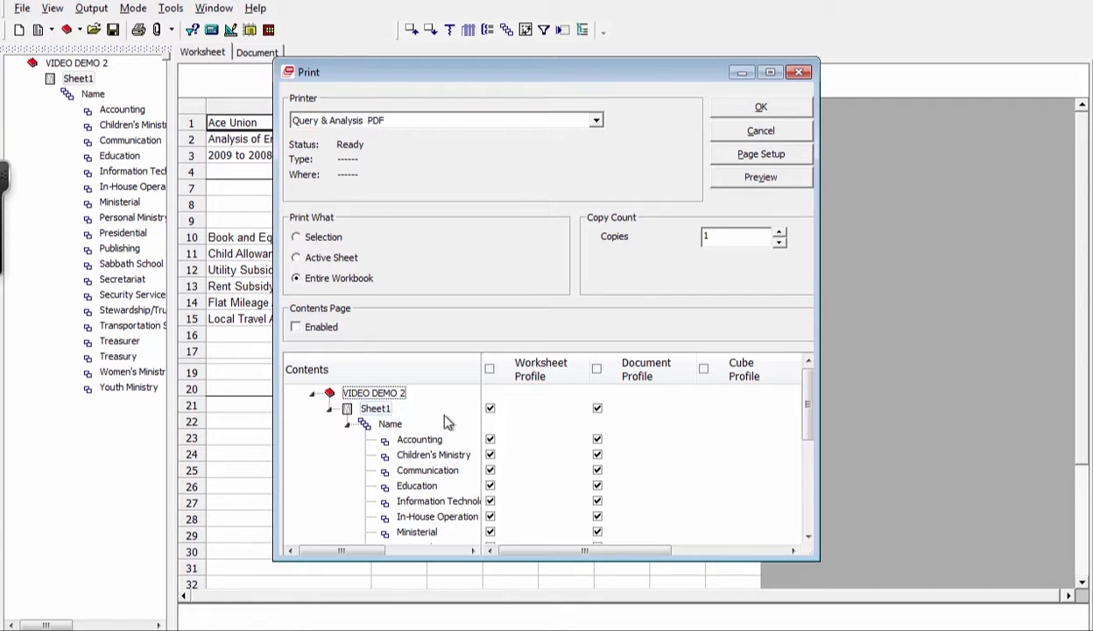
click(488, 406)
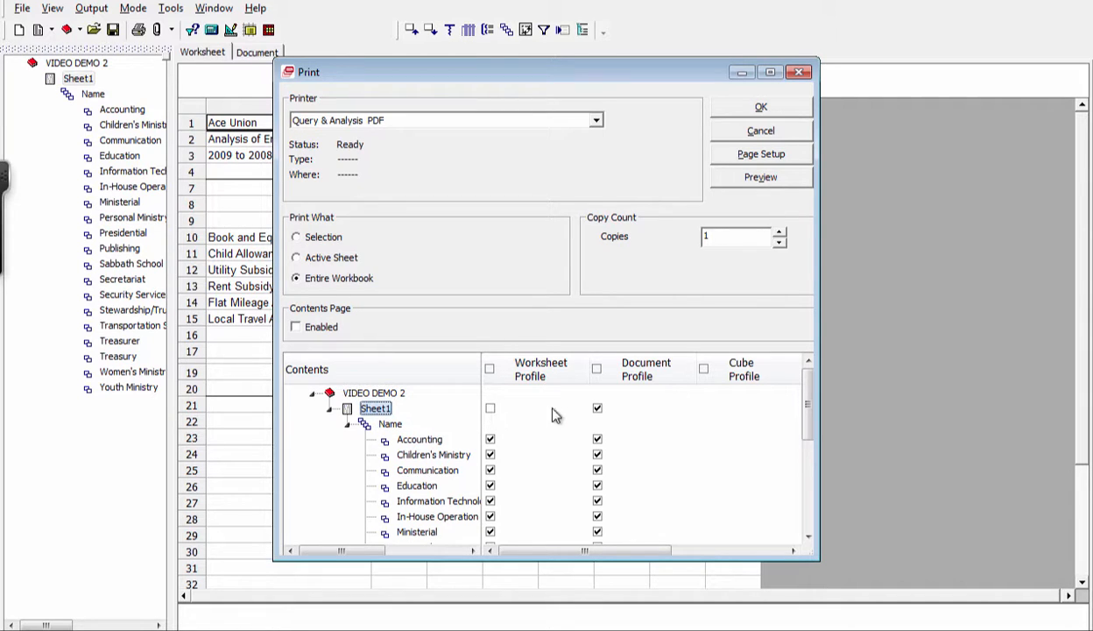
click(599, 409)
click(597, 368)
Step: Open the page setup and widen its contents column to show the sheet names, keeping the Children's Ministry worksheet profile enabled
click(760, 158)
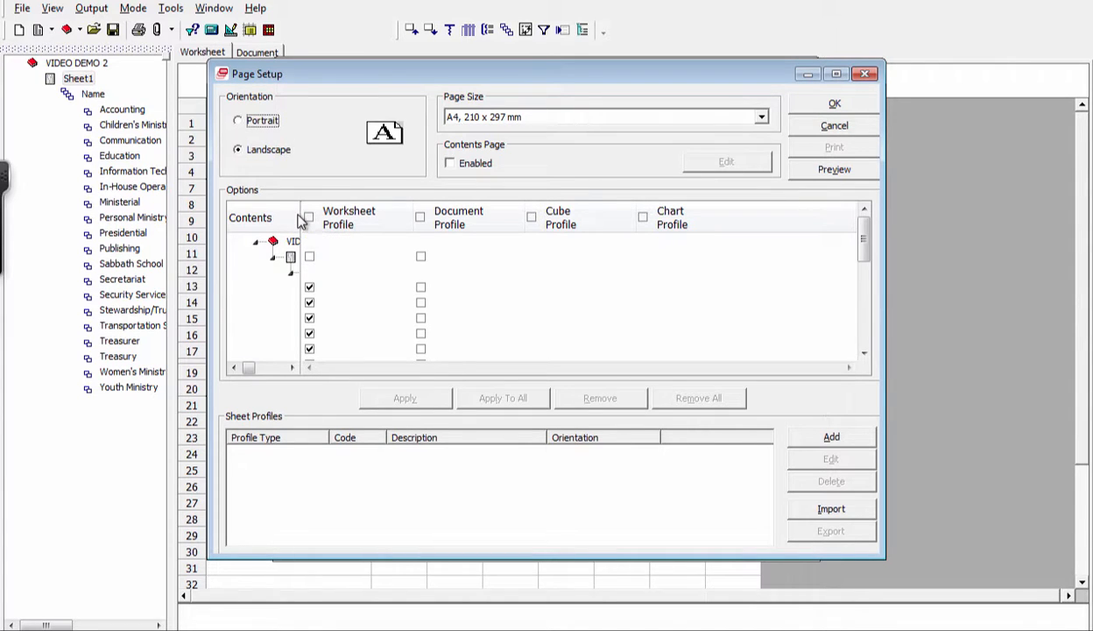
drag(301, 216, 443, 221)
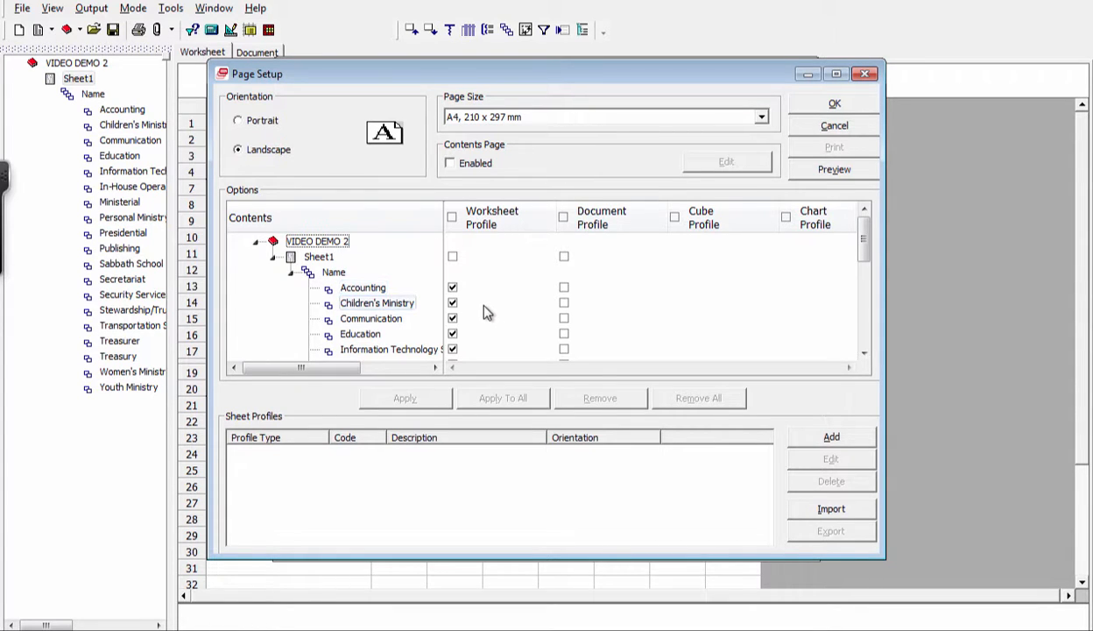
click(441, 453)
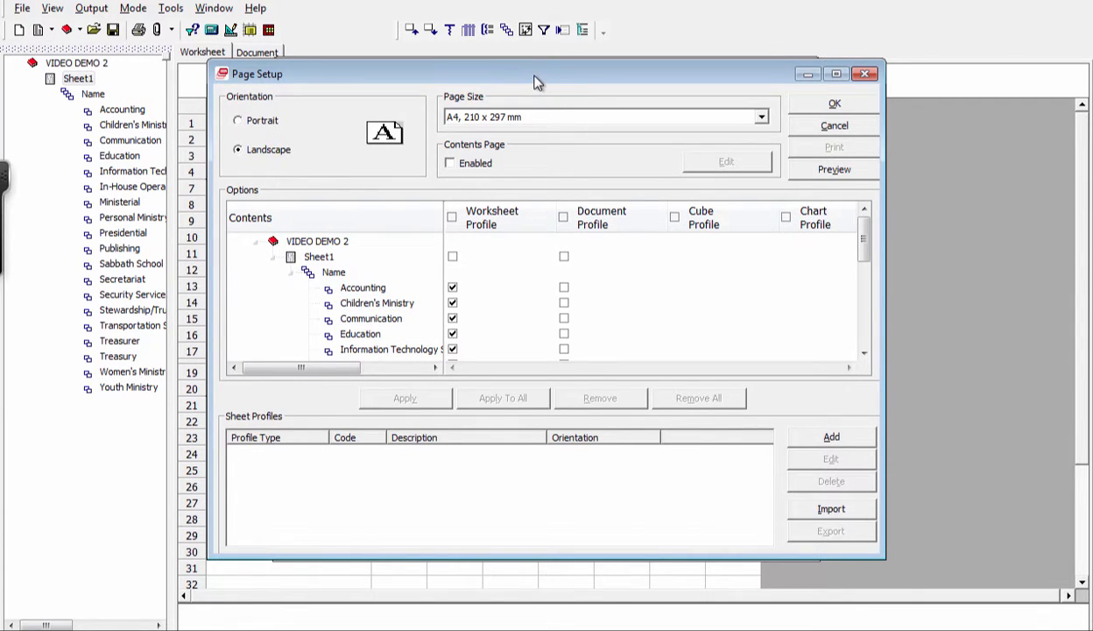
drag(535, 79, 587, 85)
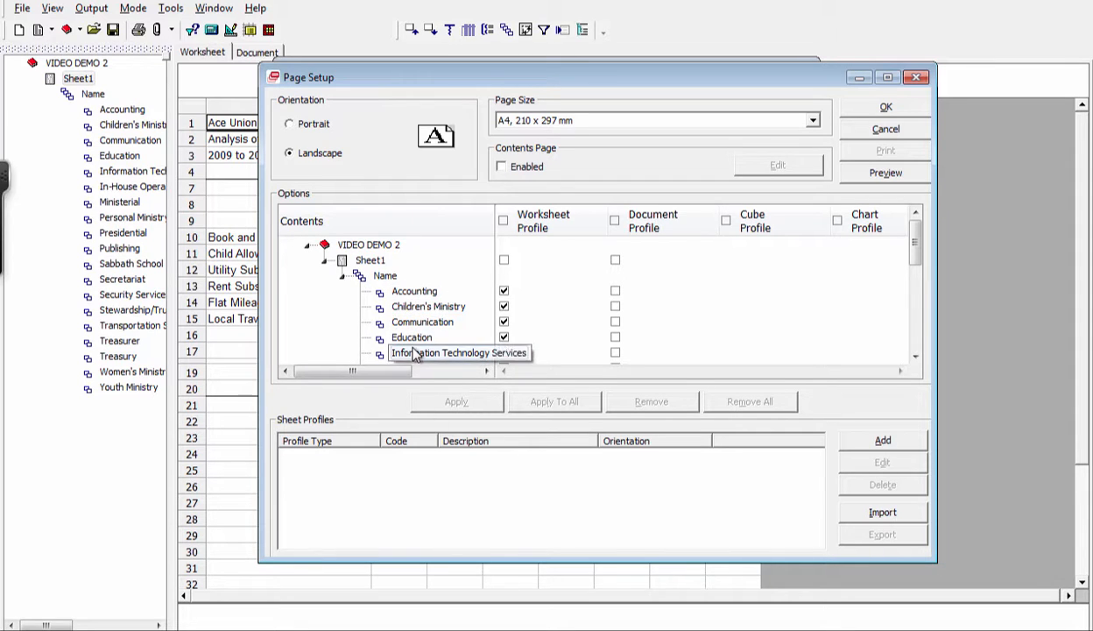
click(503, 305)
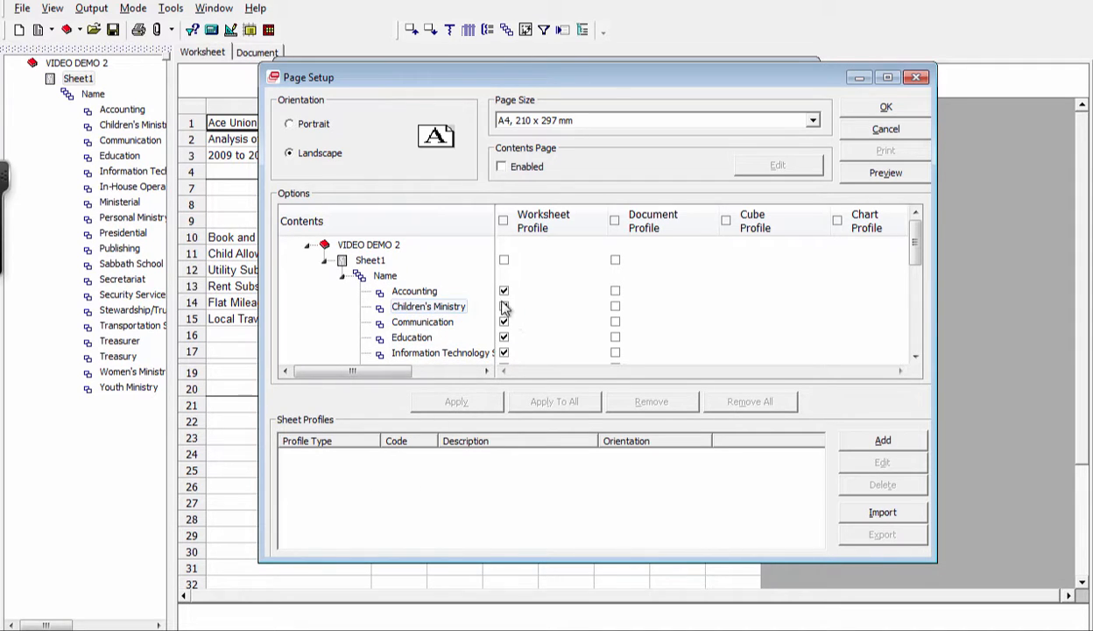
click(504, 306)
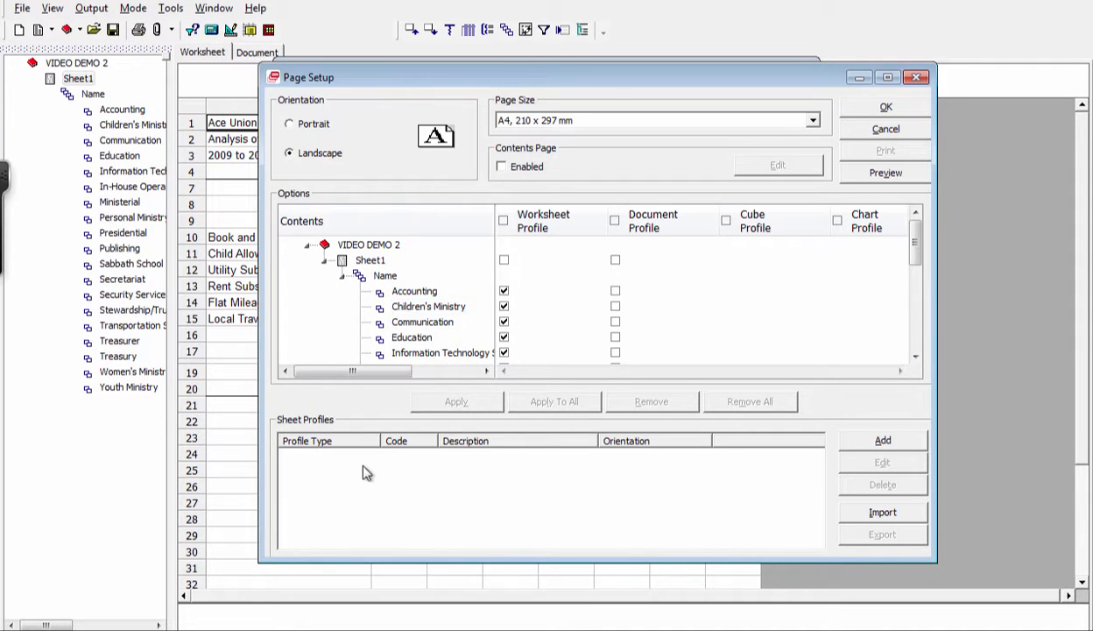
Step: Add a new Worksheet Profile and give it the code ThreeColu
click(884, 441)
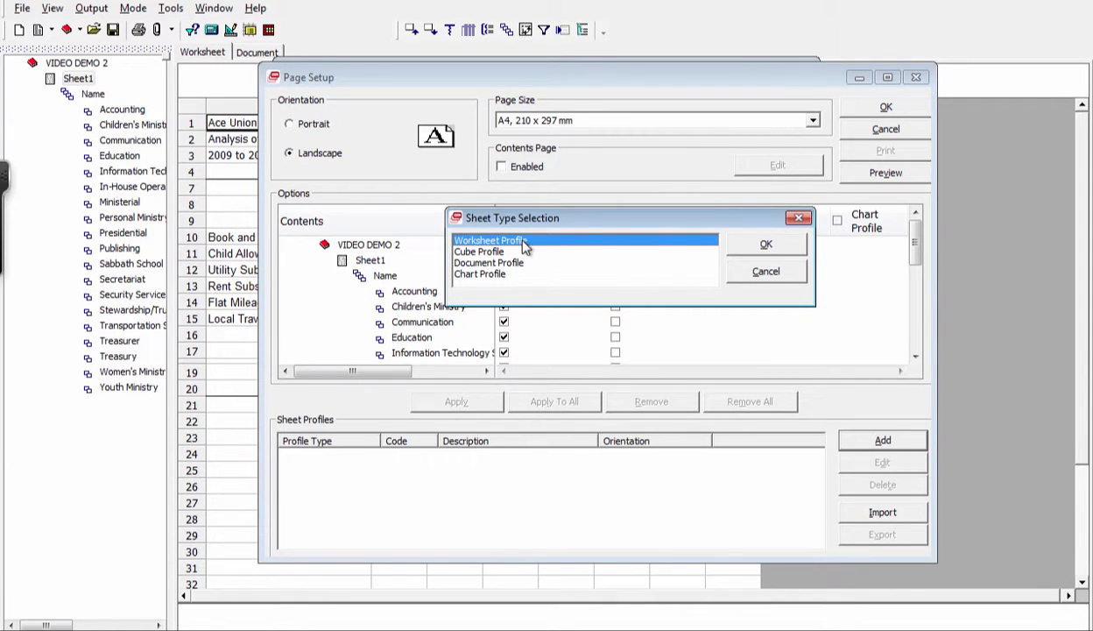
click(766, 244)
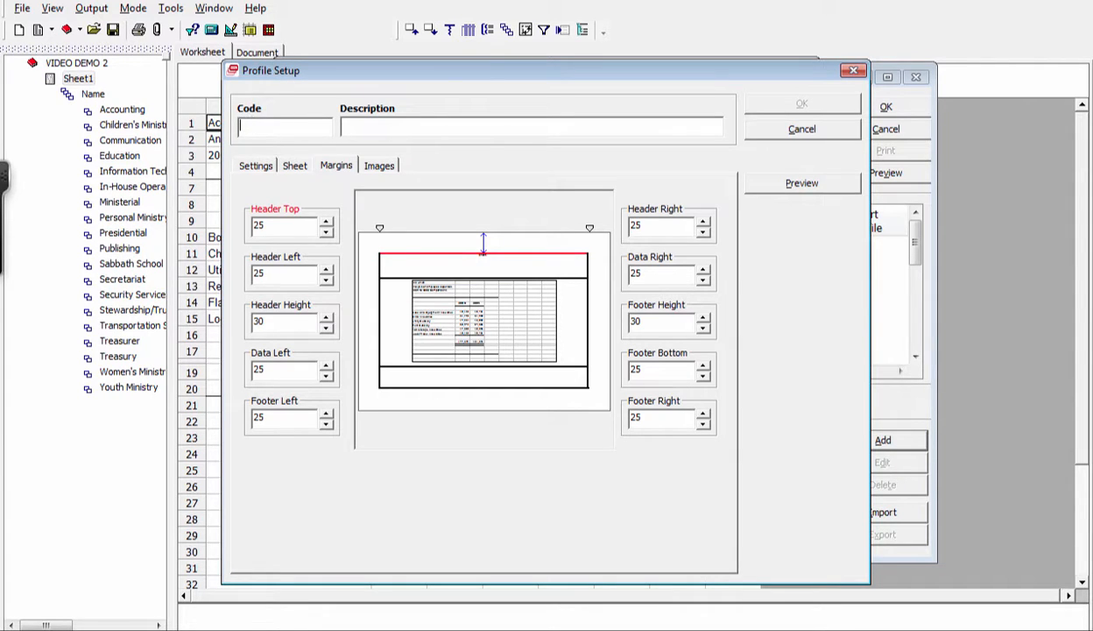
text(FourColu)
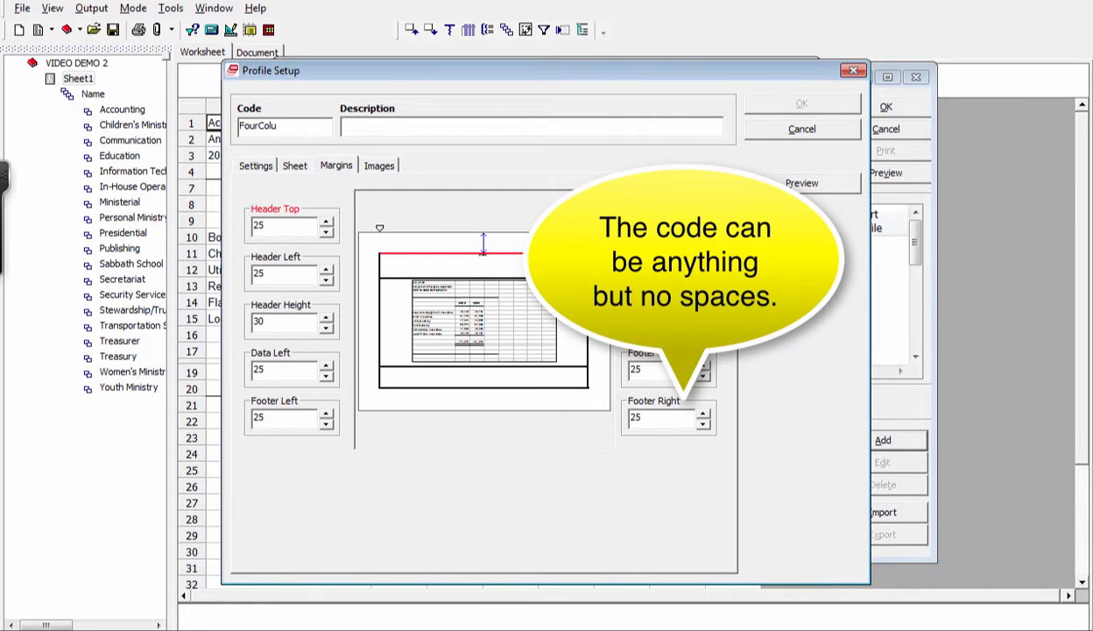
key(BackSpace)
key(BackSpace)
key(BackSpace)
key(BackSpace)
key(BackSpace)
key(BackSpace)
key(BackSpace)
text(Three C)
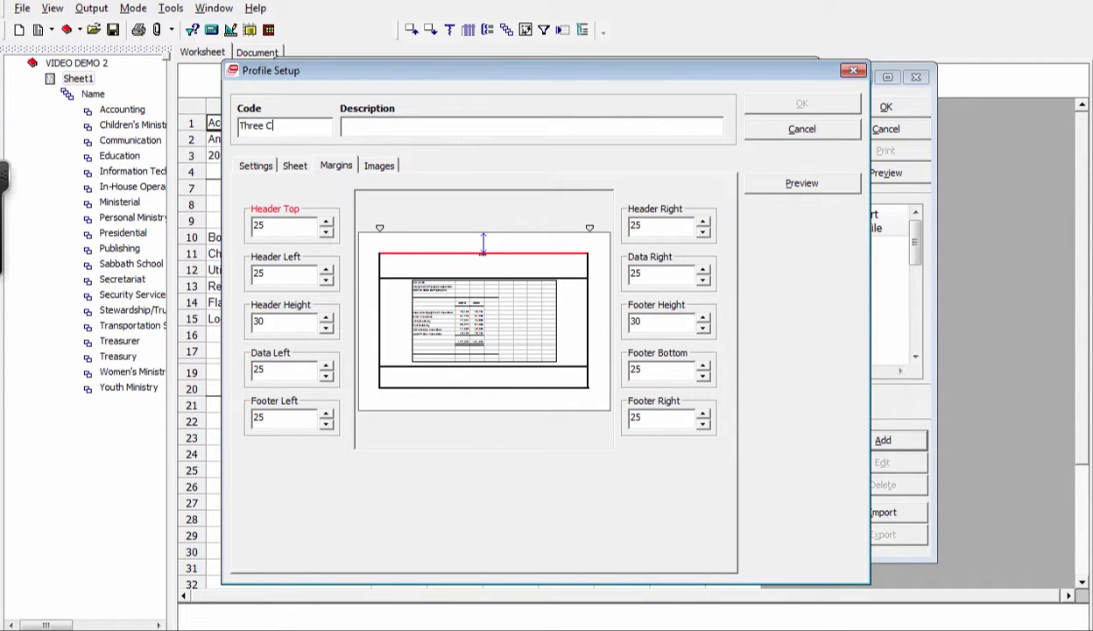
key(BackSpace)
text(Colu)
Step: Enter "Three Columns with Logo" as the description of the profile
click(366, 125)
text(Three Columns)
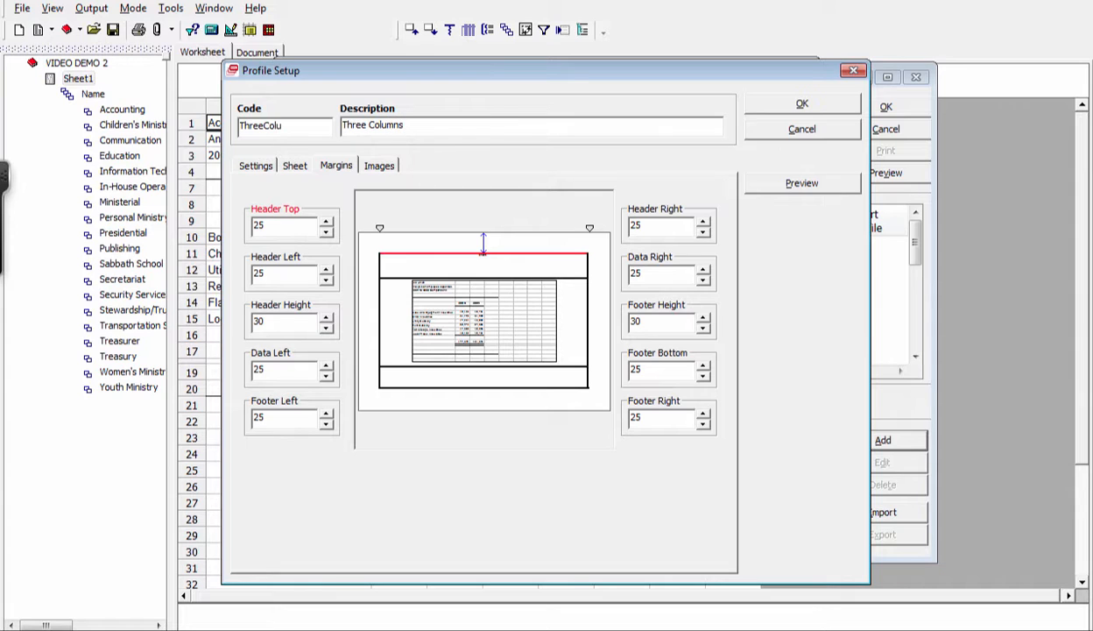
text( with Logo)
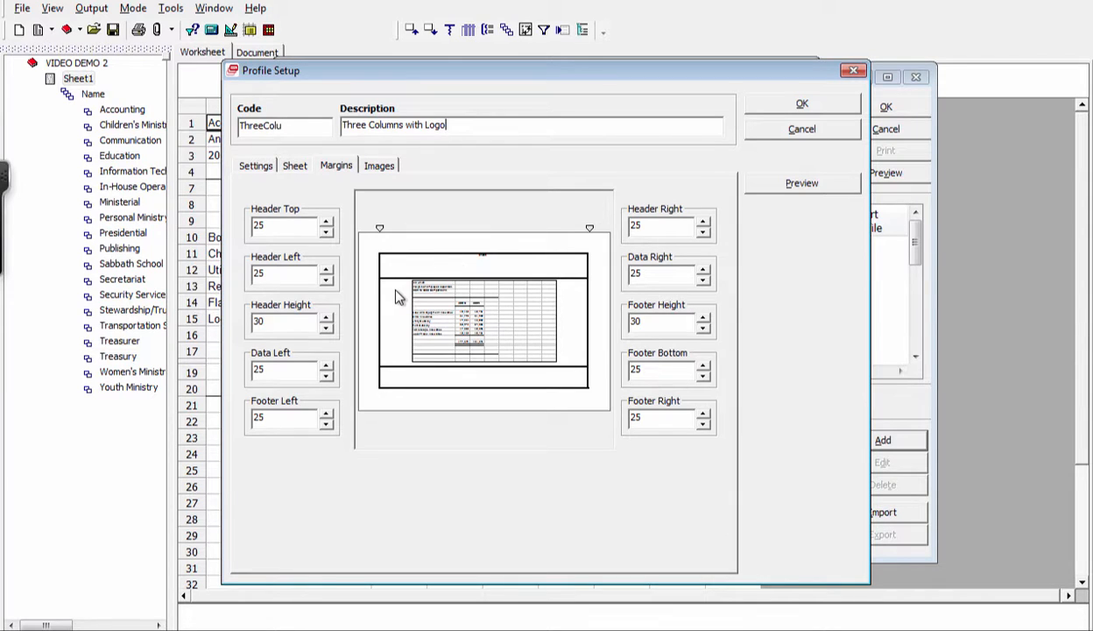
Step: Set the profile's header left margin to 15 and its header height to 32
click(330, 269)
click(331, 270)
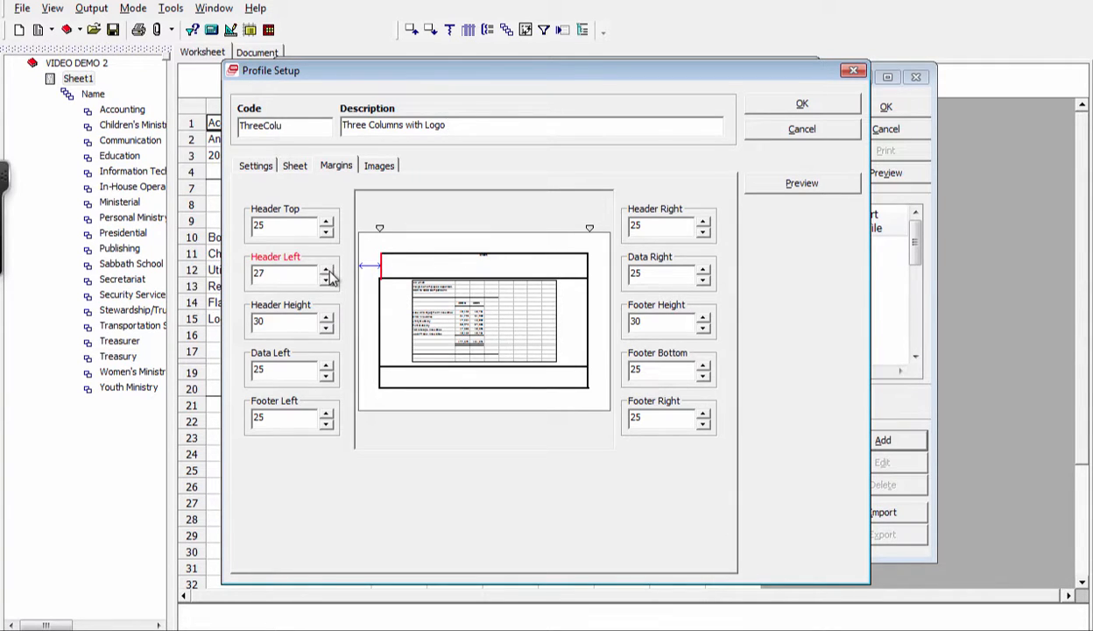
click(330, 281)
click(331, 281)
click(327, 281)
click(327, 282)
click(327, 281)
click(327, 281)
click(327, 281)
click(327, 281)
click(327, 282)
click(327, 281)
click(326, 281)
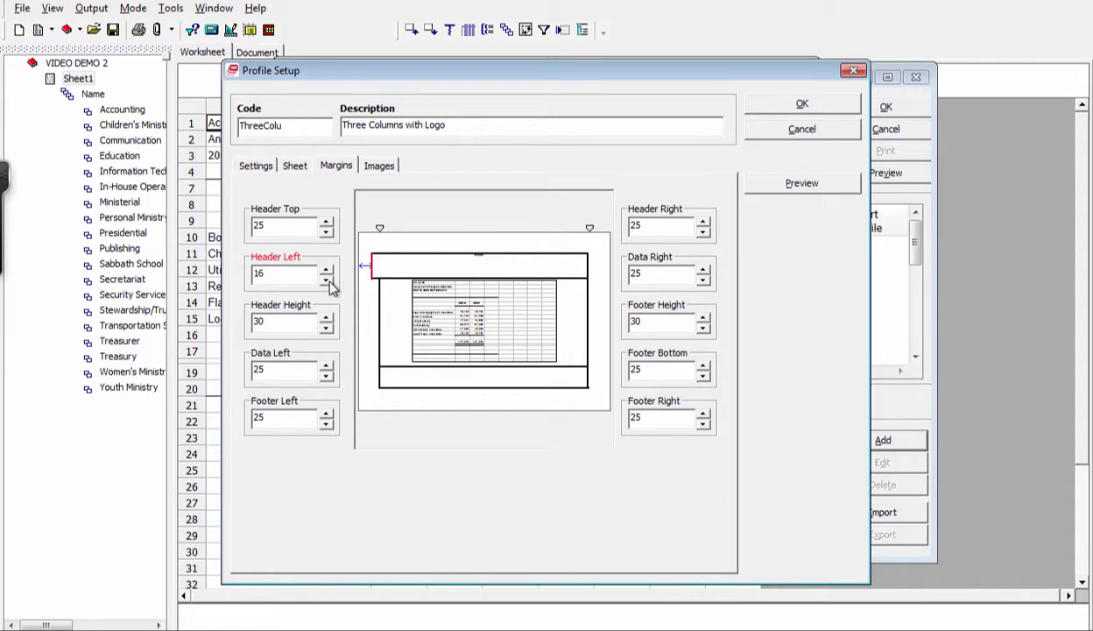
click(327, 281)
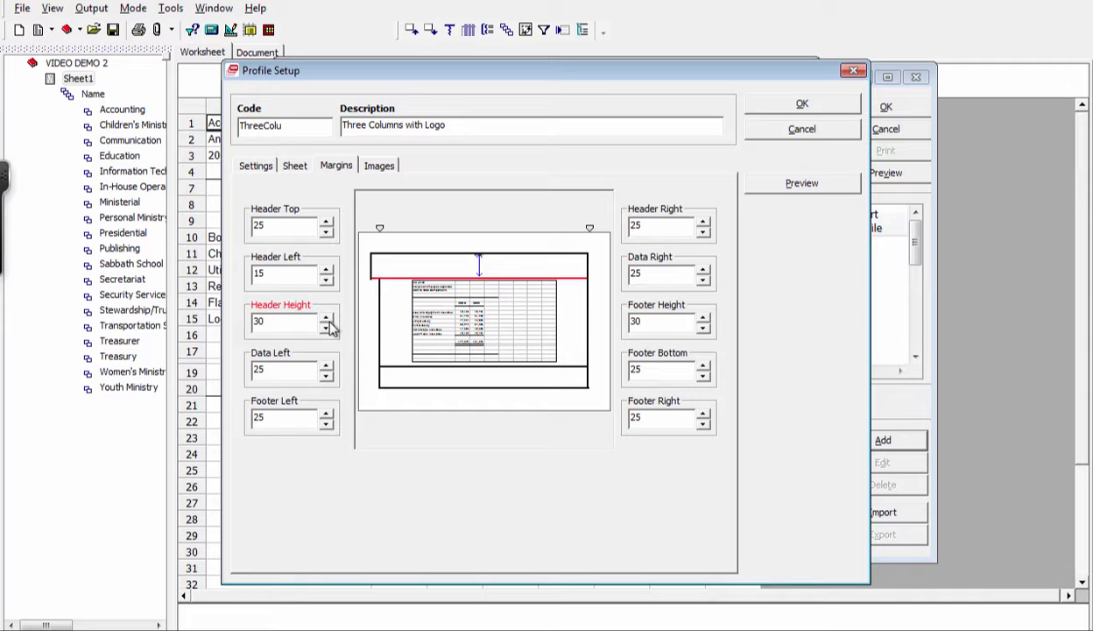
click(326, 319)
click(326, 318)
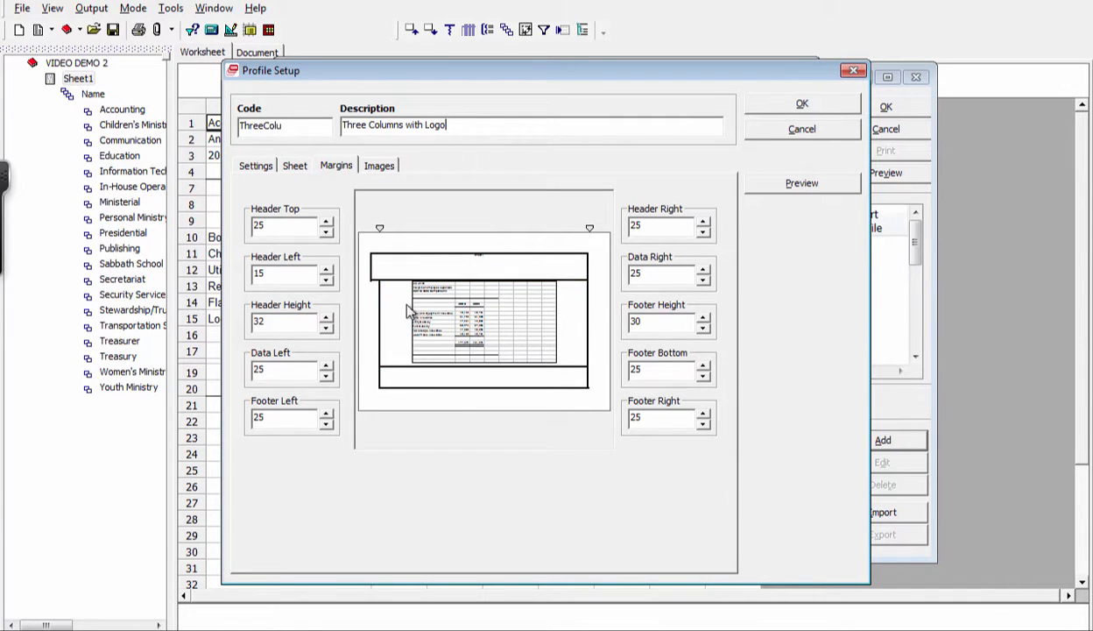
Step: Set the data left margin to 21 and the footer left margin to 23
click(327, 375)
click(326, 375)
click(326, 374)
click(327, 375)
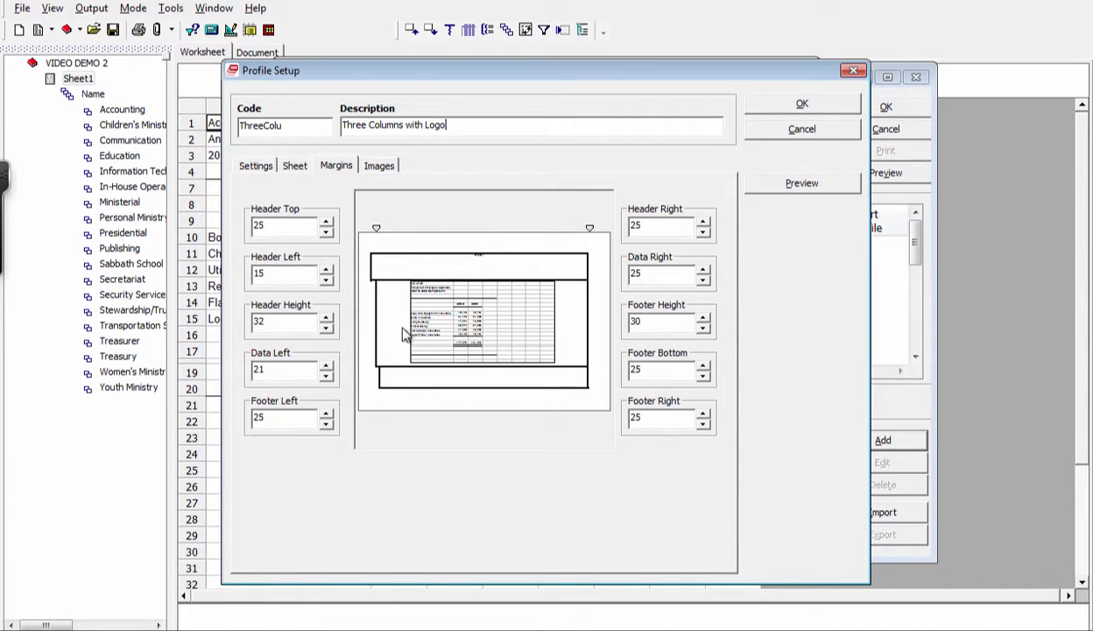
click(328, 424)
click(328, 424)
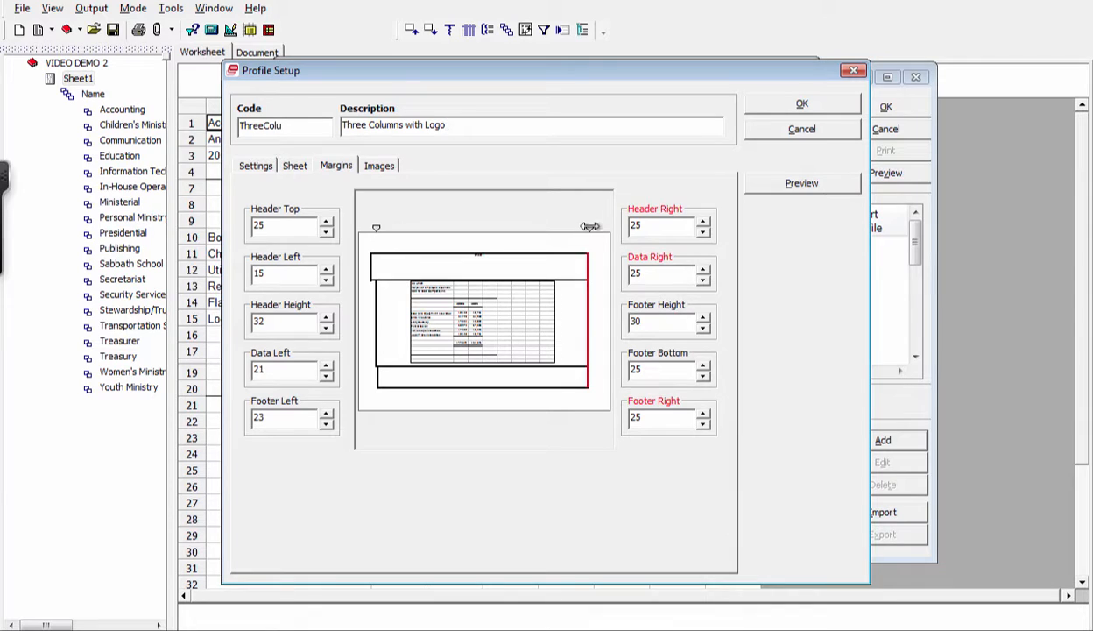
Step: Set the header, data and footer right margins together to 29 and all three left margins to 35
drag(590, 228, 586, 228)
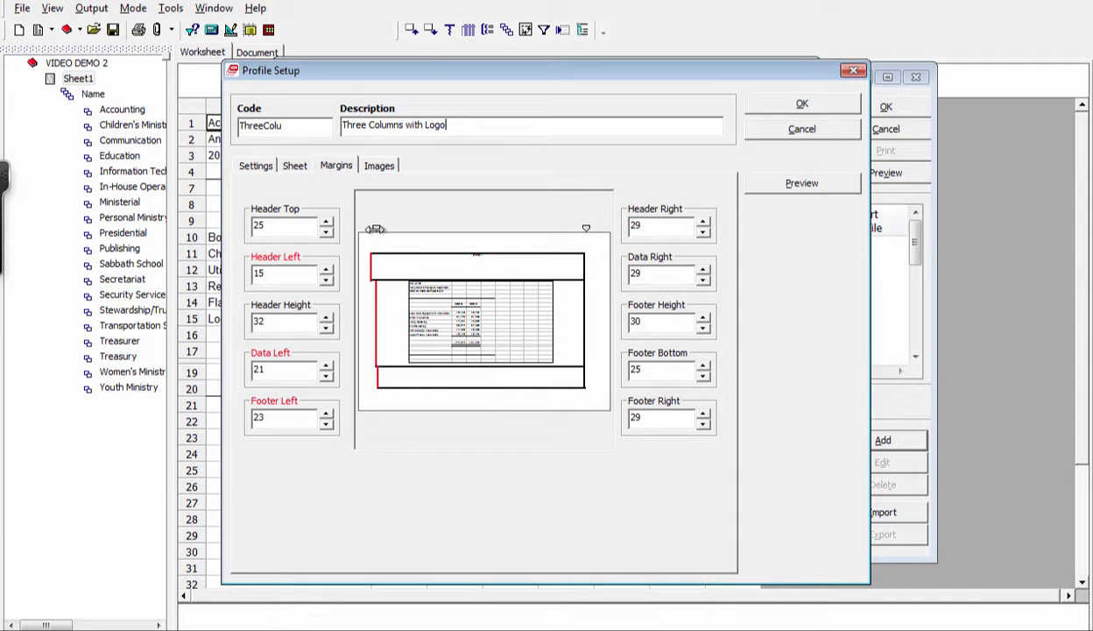
drag(374, 229, 388, 229)
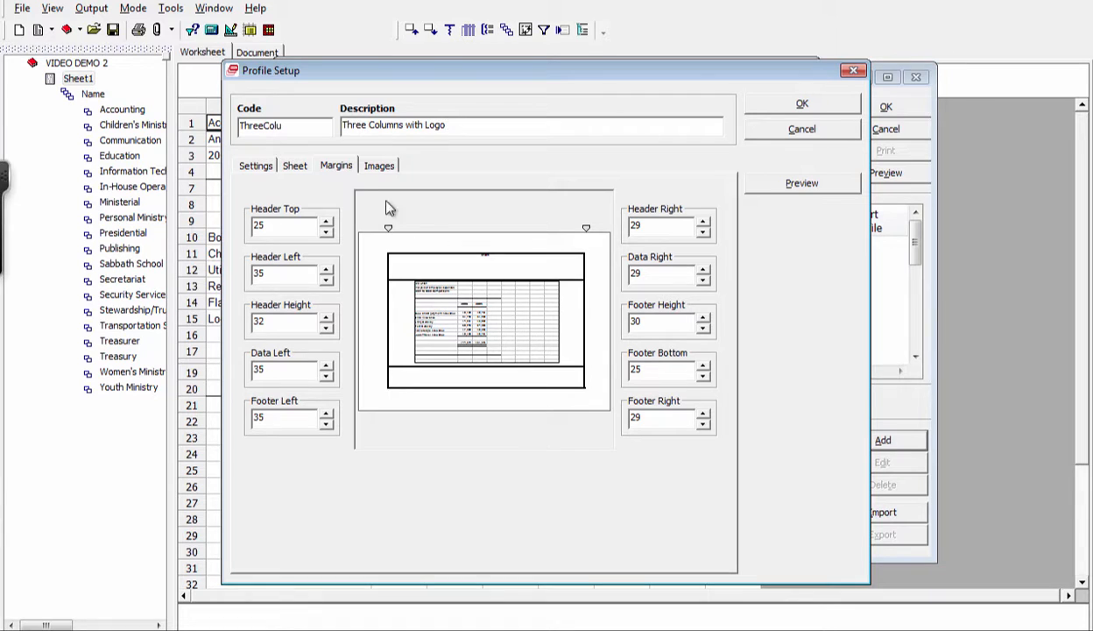
Step: Align the sheet horizontally to the left and vertically to the top in the profile, and check the result in the margins layout
click(295, 166)
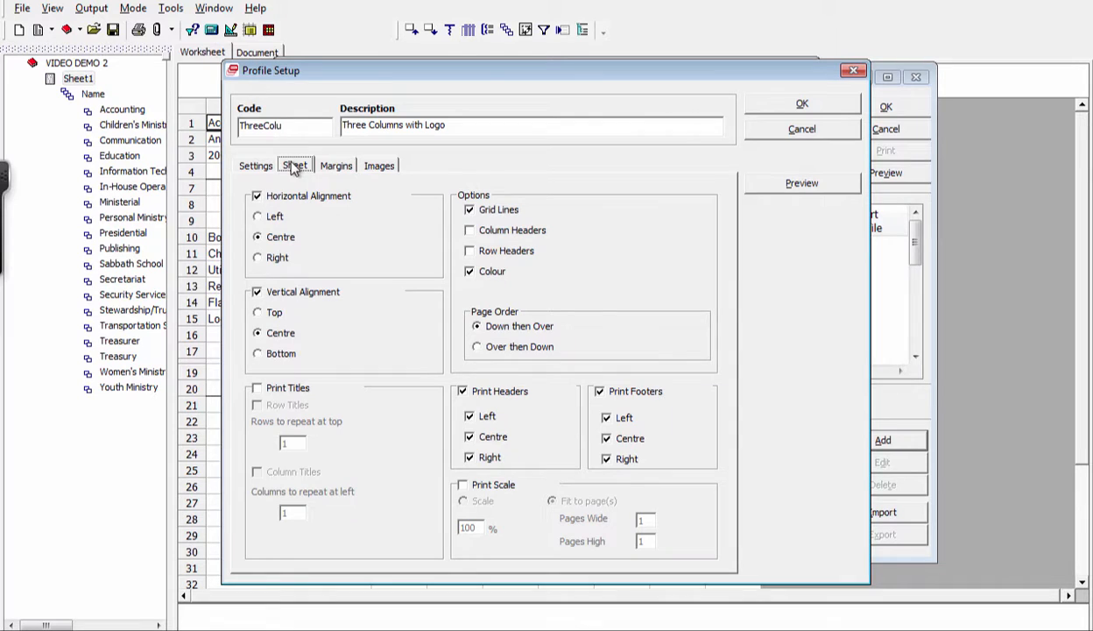
click(257, 218)
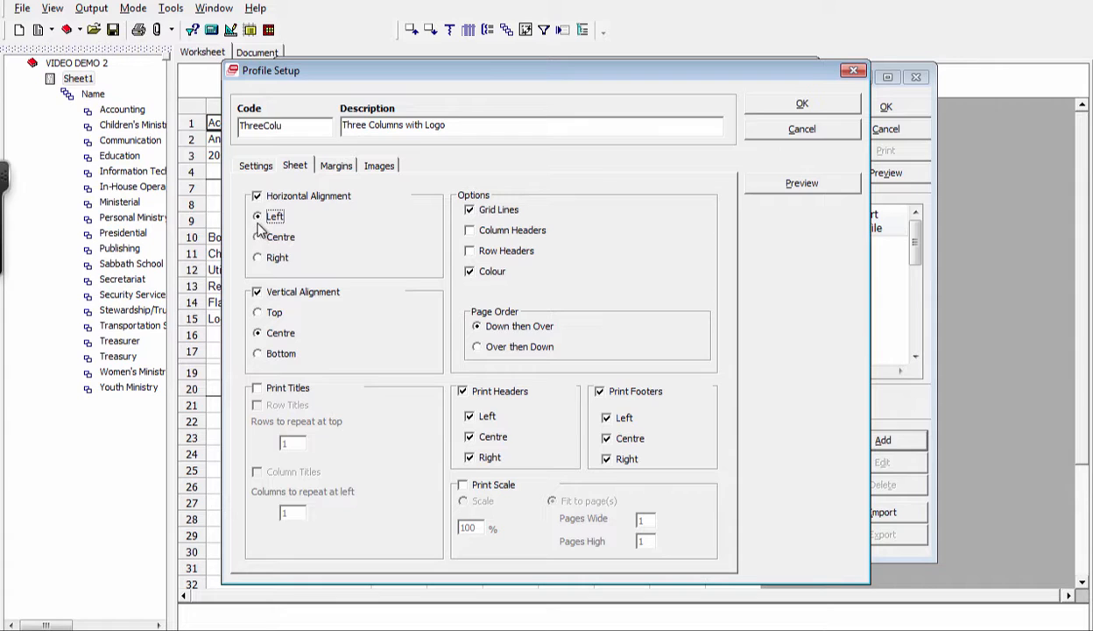
click(258, 313)
click(342, 166)
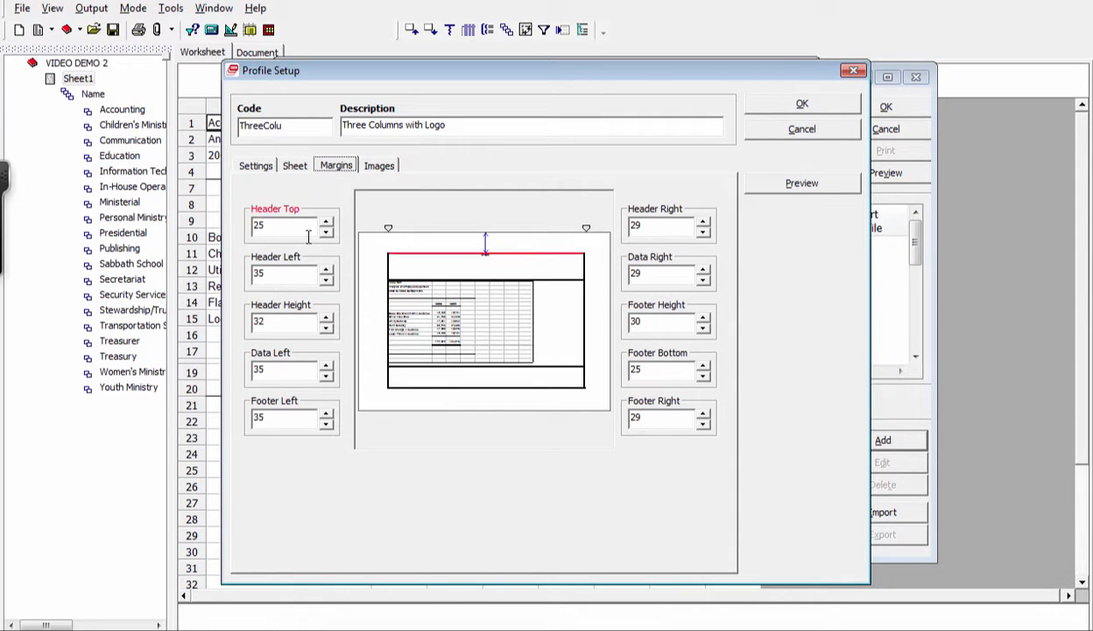
Step: Turn off grid lines and colour in the profile's sheet options
click(296, 167)
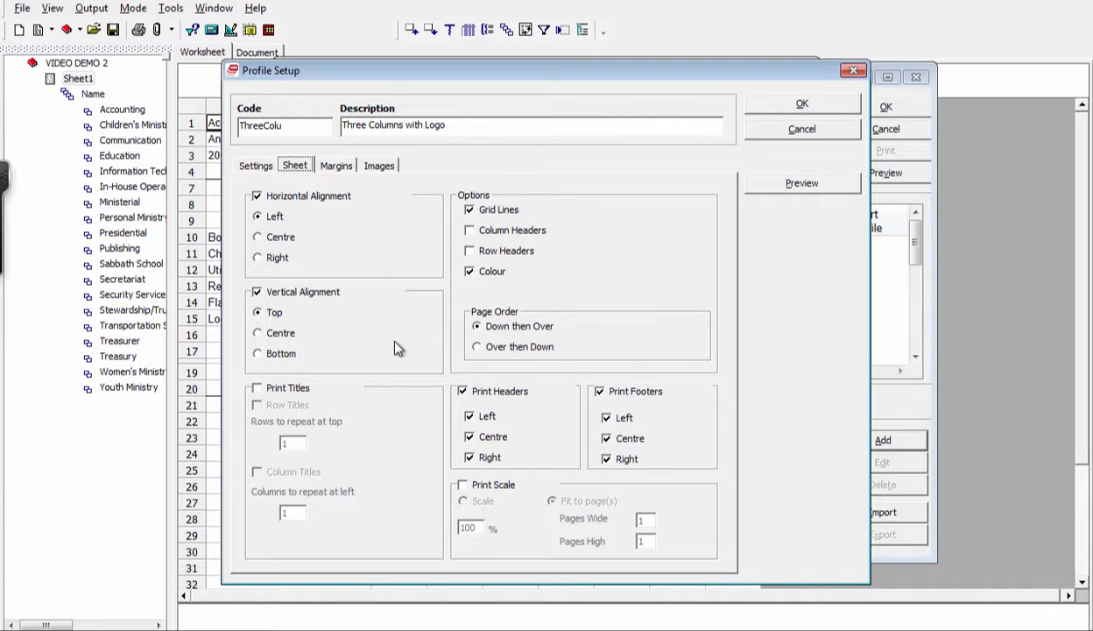
click(469, 211)
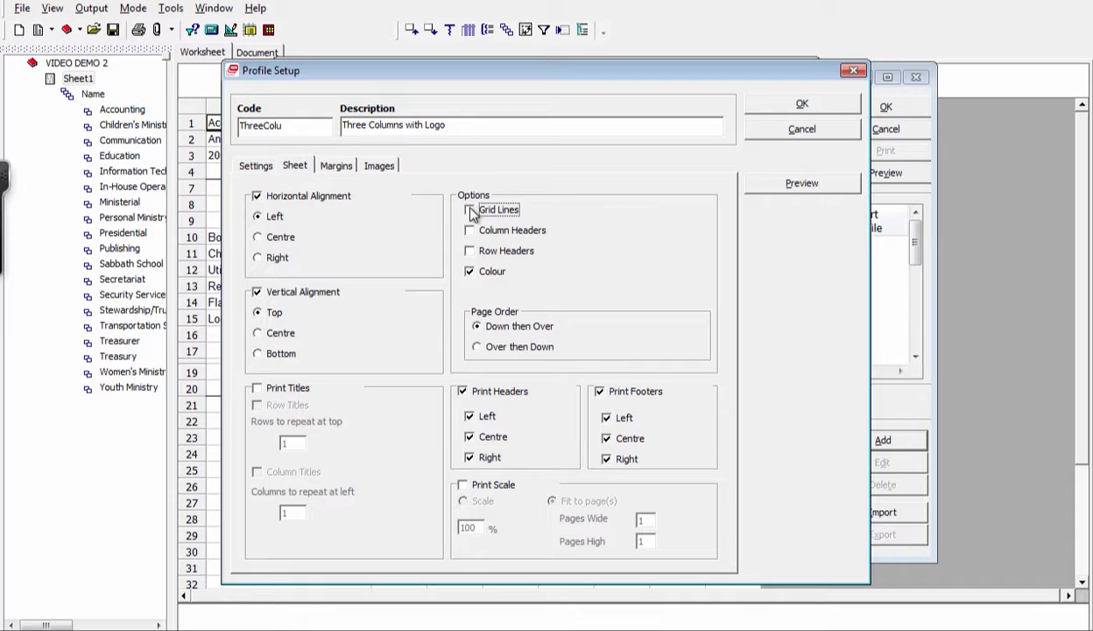
click(471, 272)
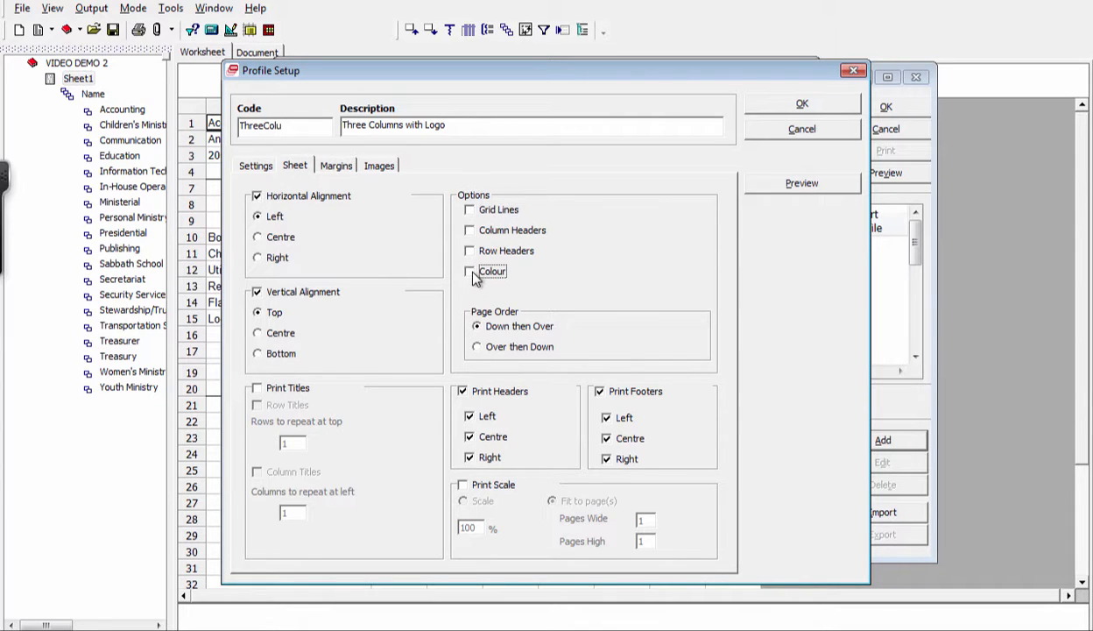
Step: Disable printing of headers and footers in the profile, and set its page orientation to portrait
click(464, 393)
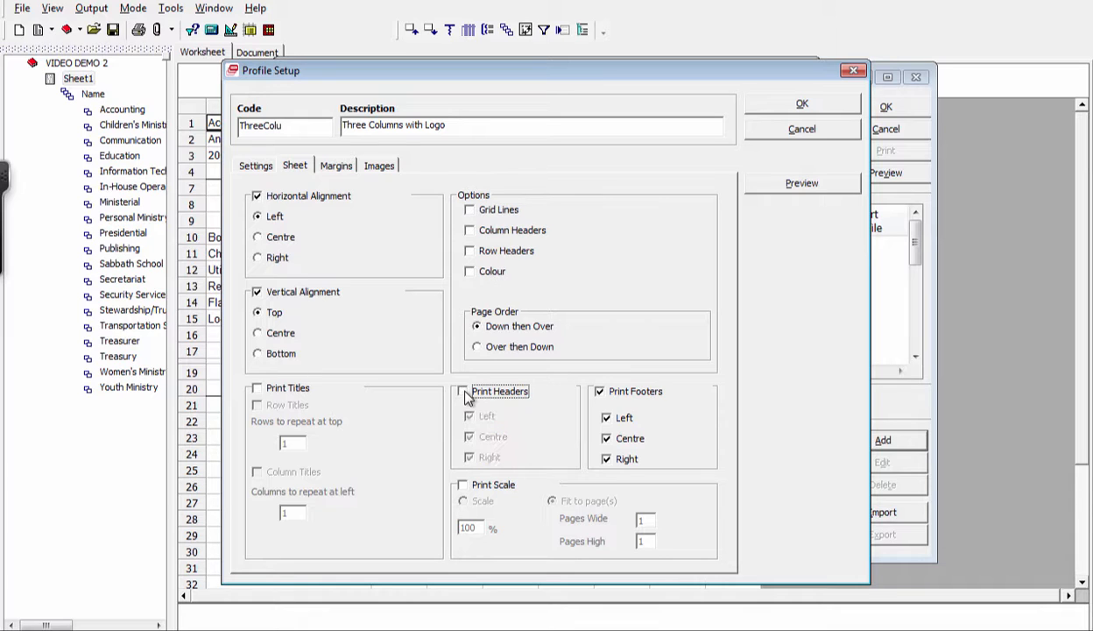
click(600, 392)
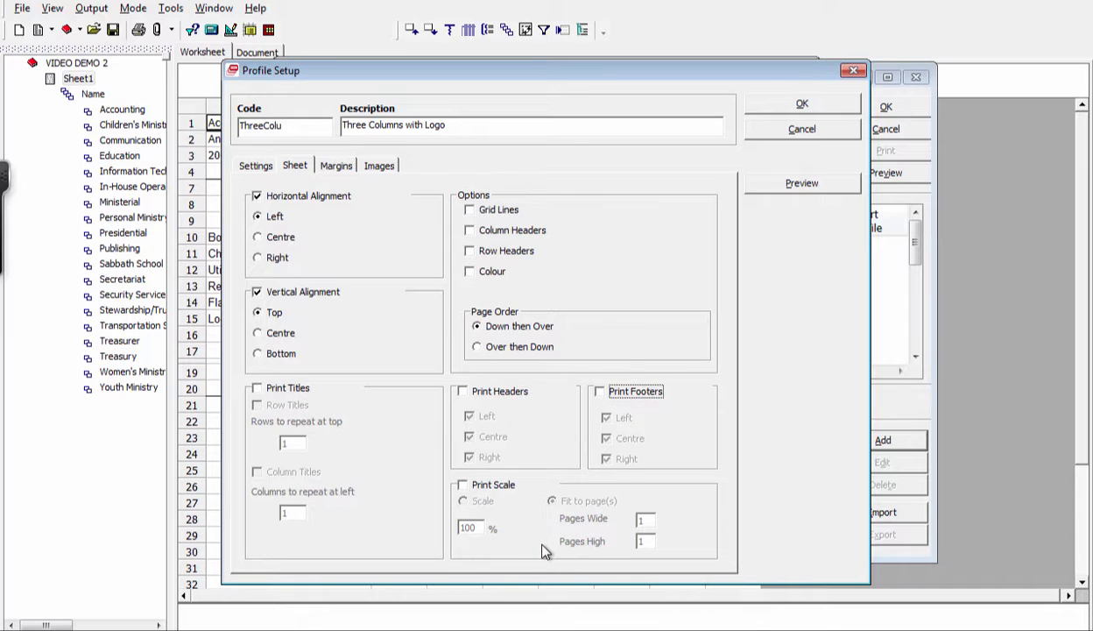
click(461, 486)
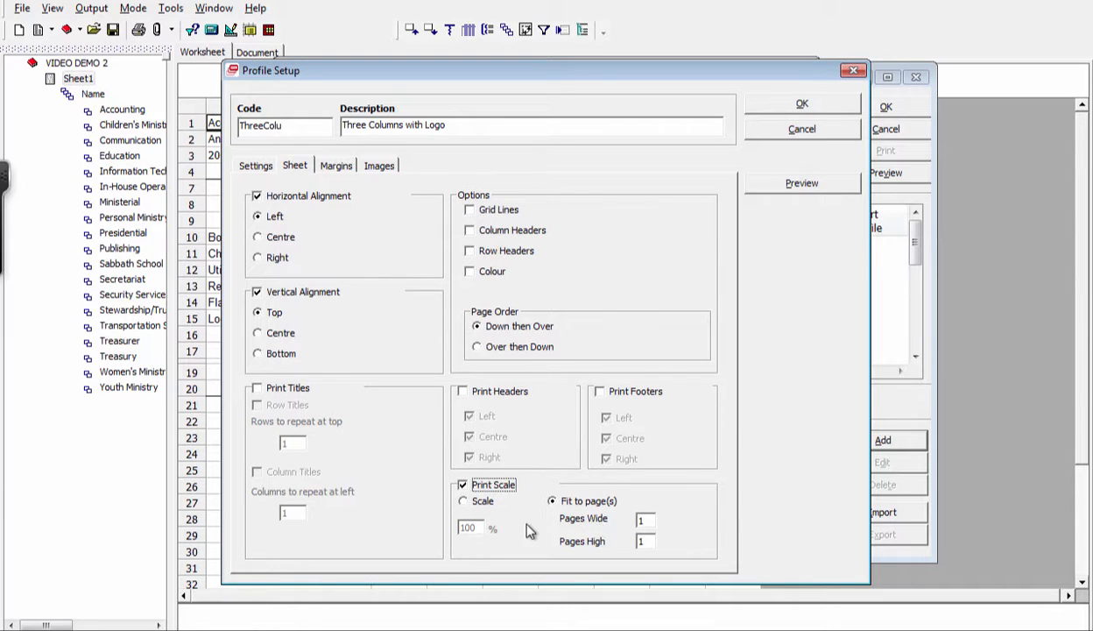
click(463, 485)
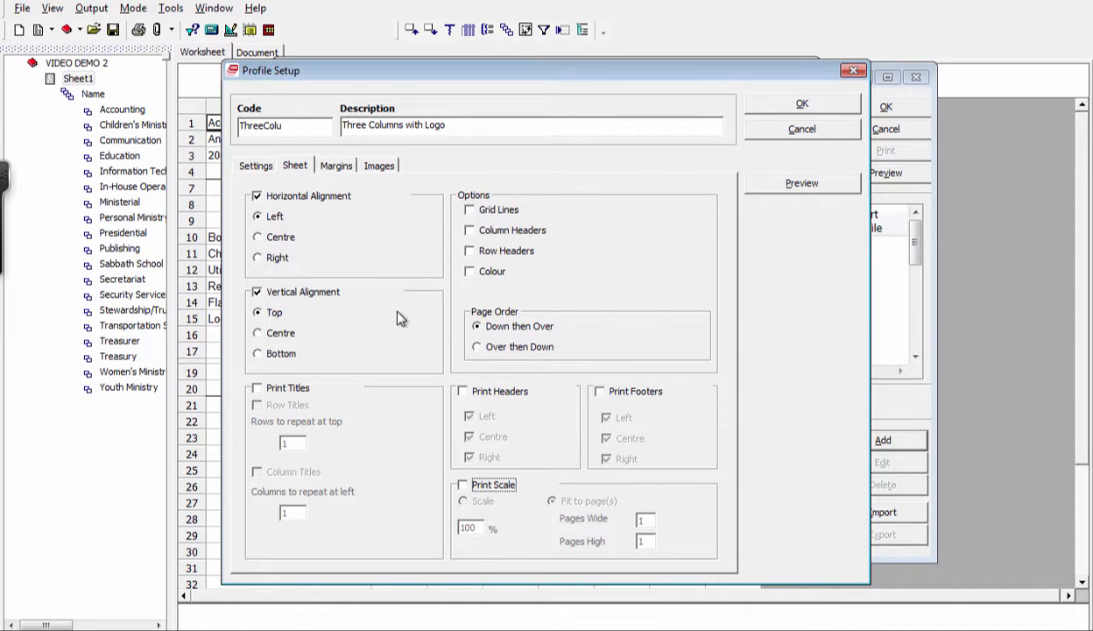
click(257, 166)
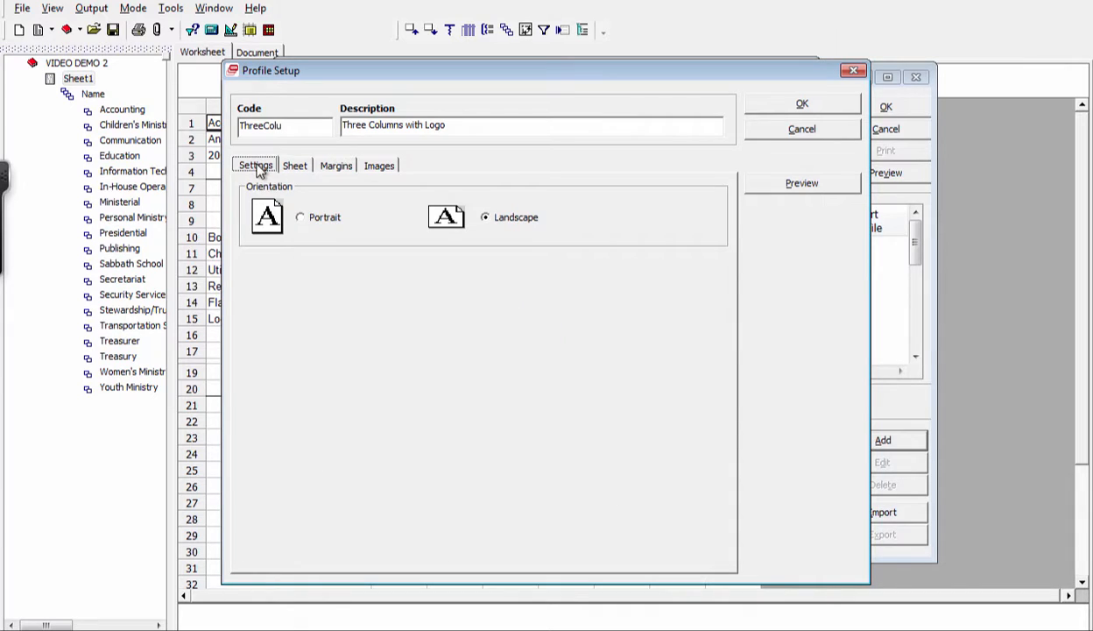
click(302, 218)
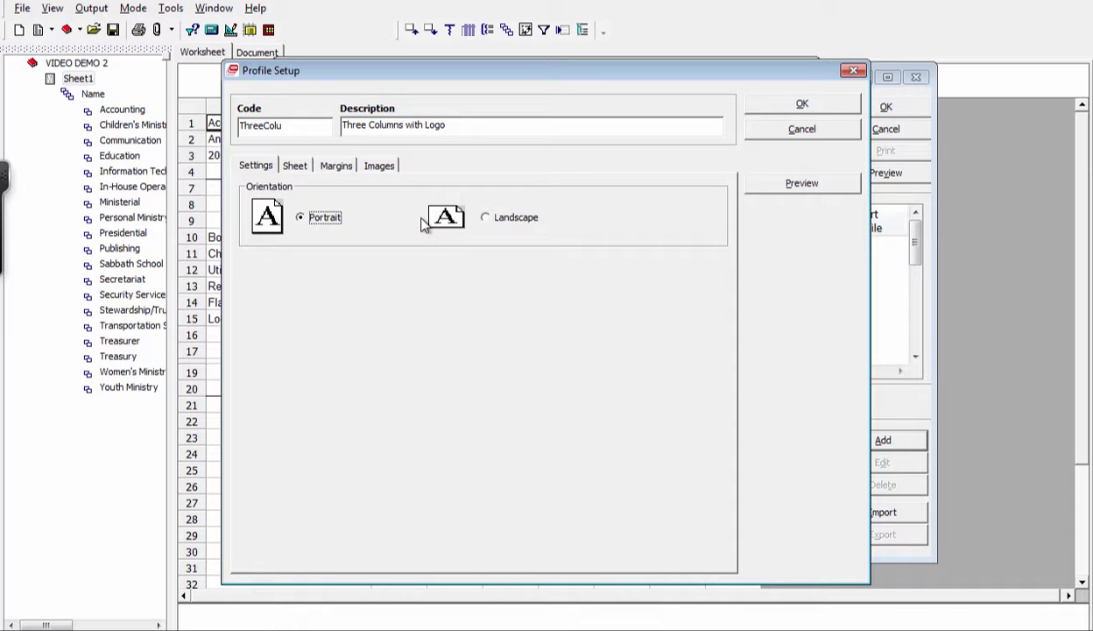
Step: Start adding an image to the profile and remove all four stored files from the image library
click(381, 167)
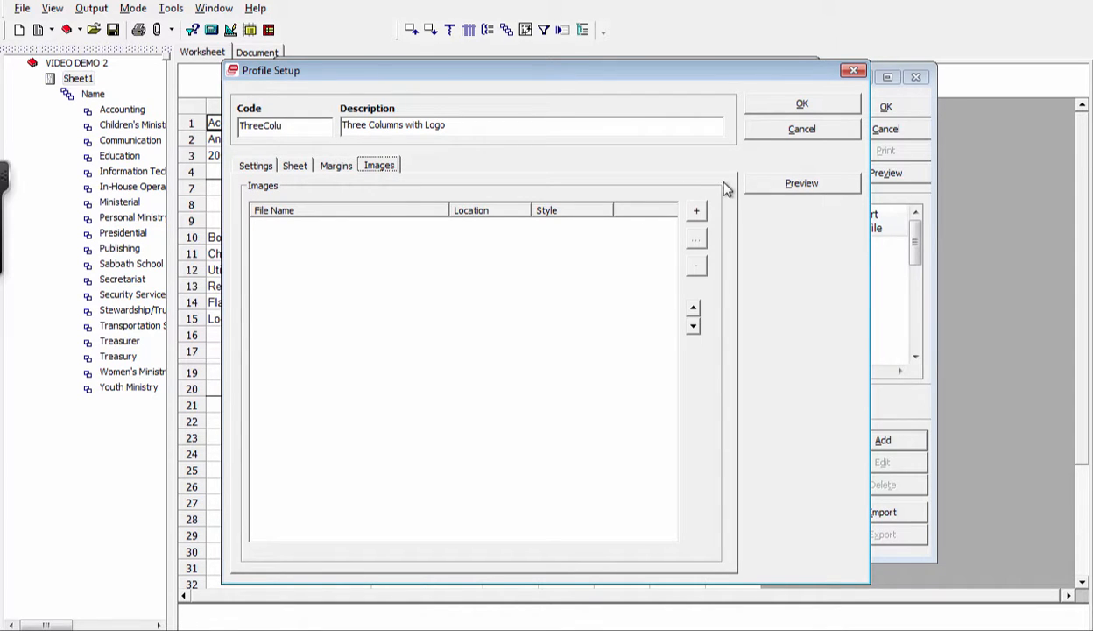
click(697, 211)
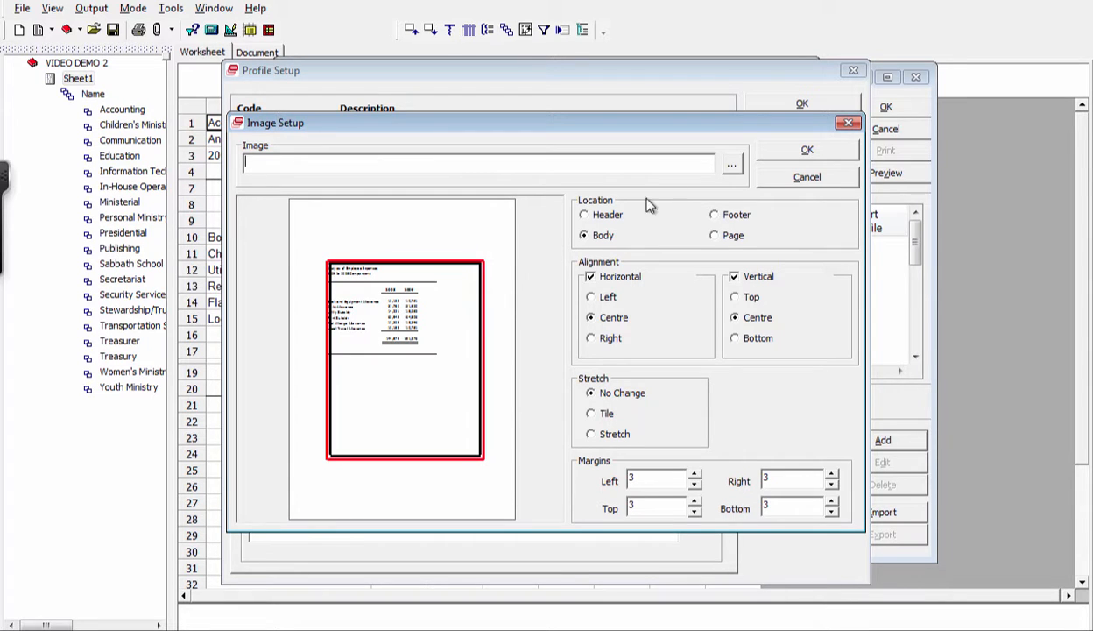
click(732, 164)
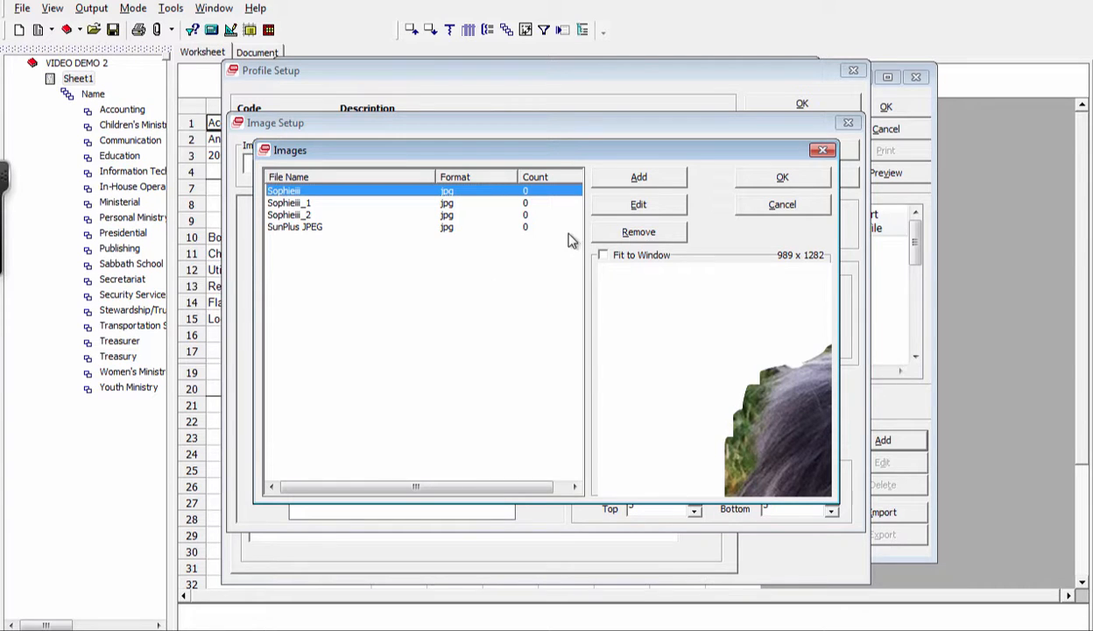
click(648, 235)
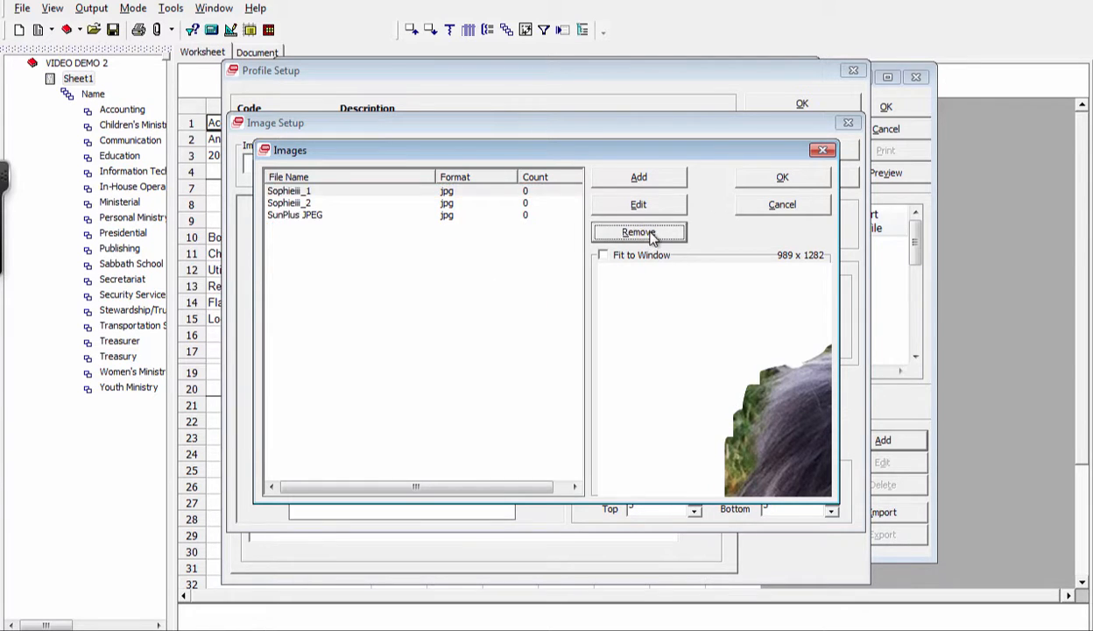
click(650, 237)
click(652, 239)
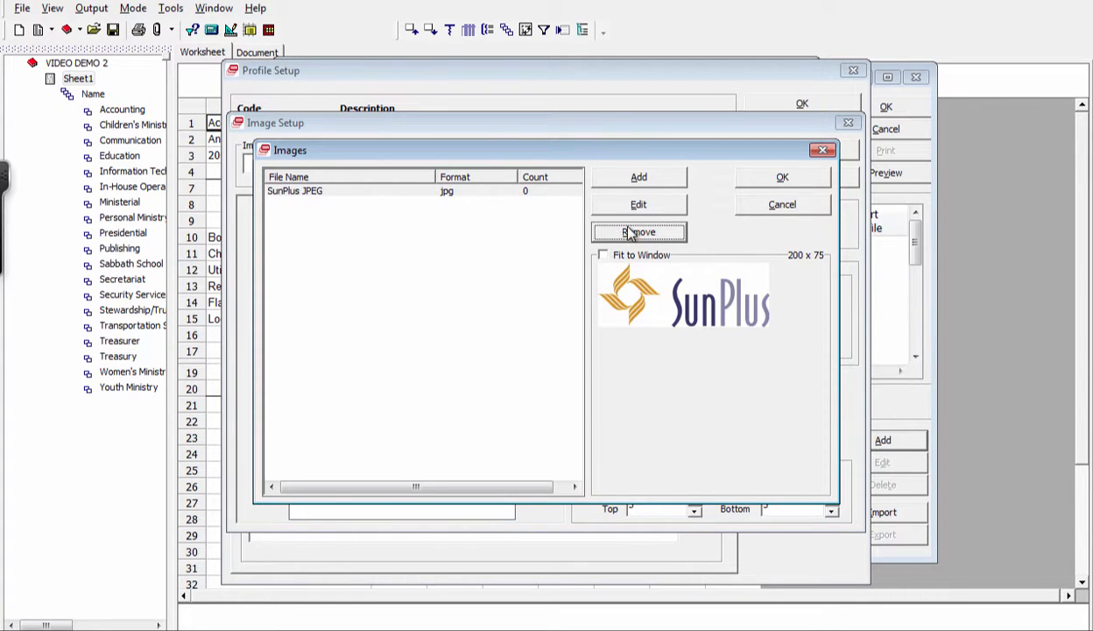
click(629, 233)
Step: Add the SunPlus JPEG file to the image library and choose it as the profile's image
click(645, 178)
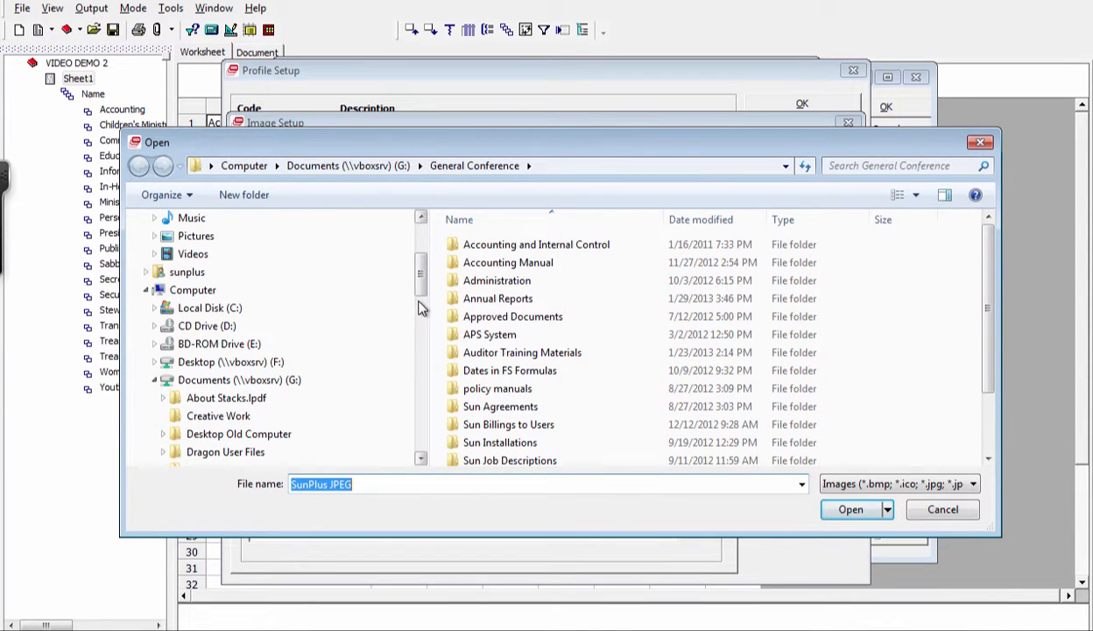
drag(423, 287, 423, 297)
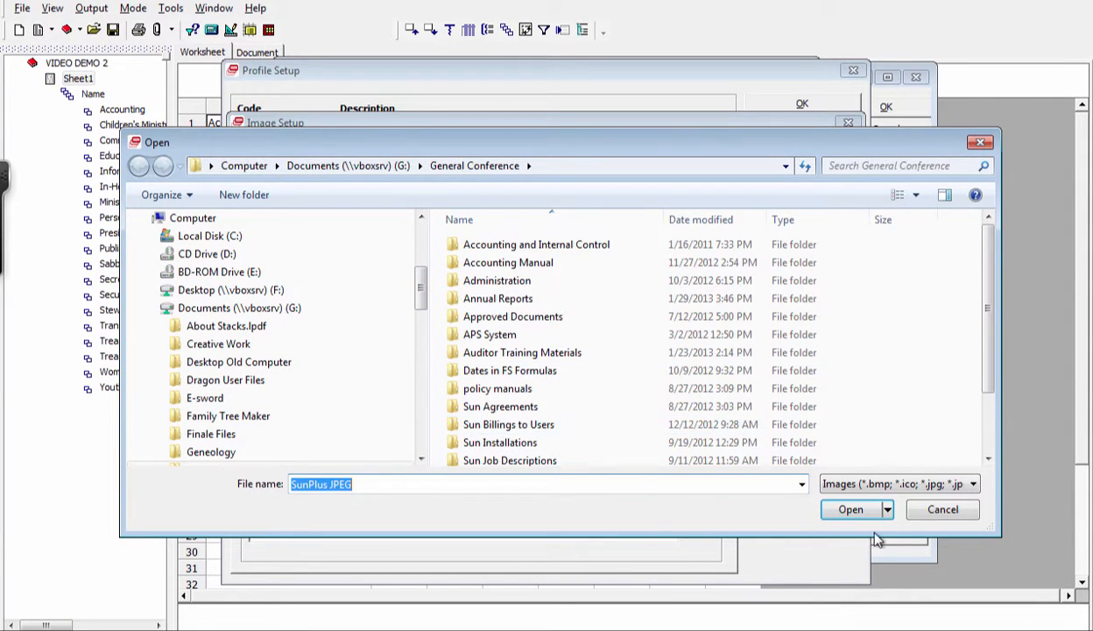
click(852, 517)
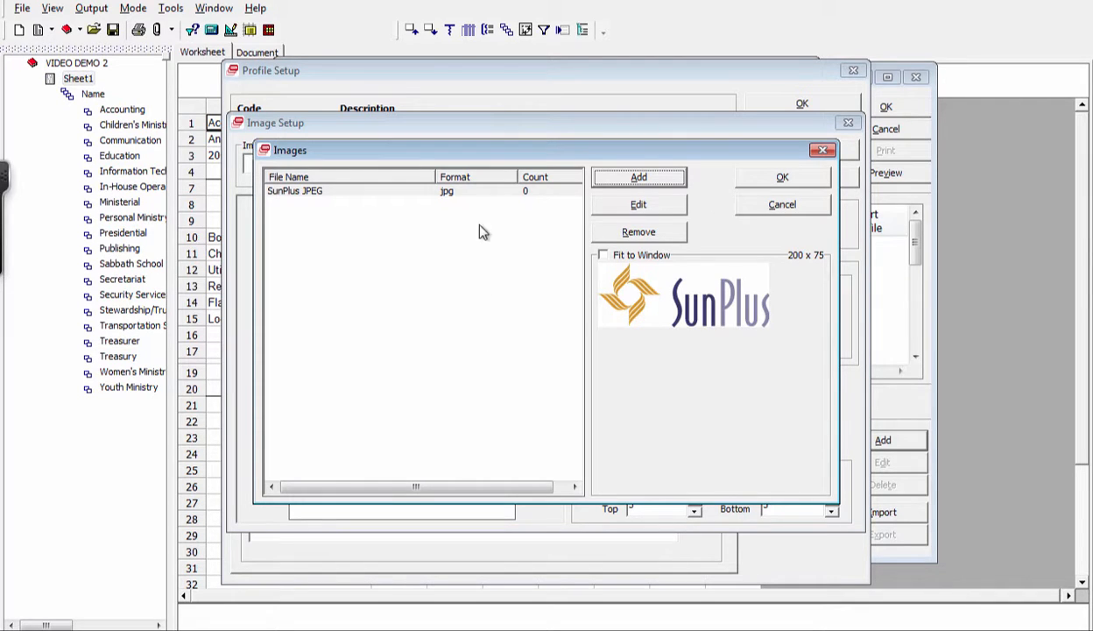
click(447, 188)
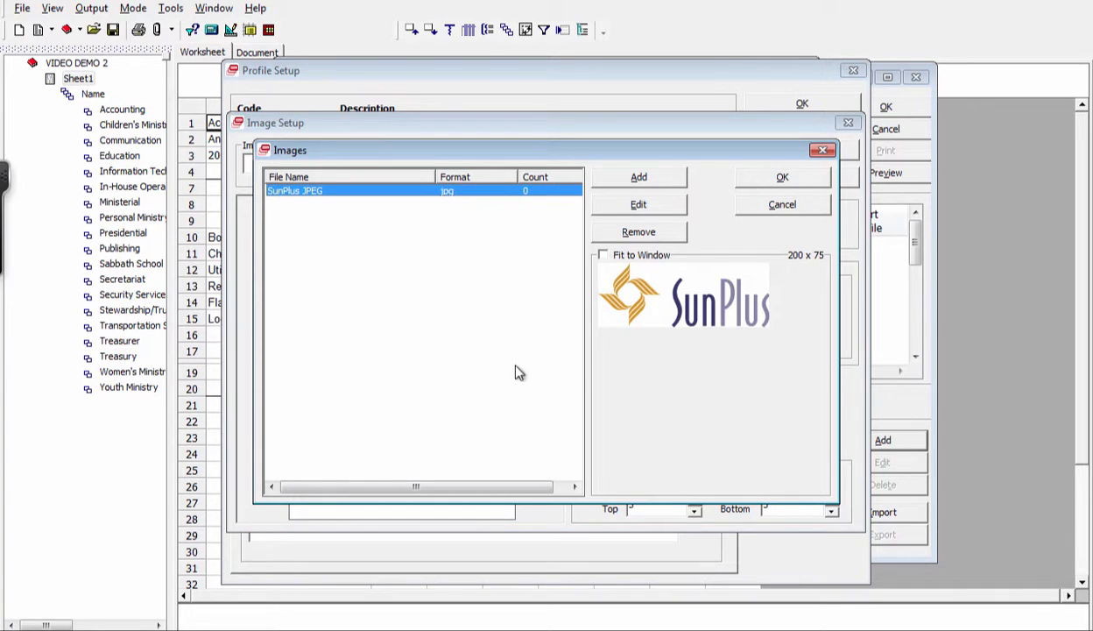
click(780, 180)
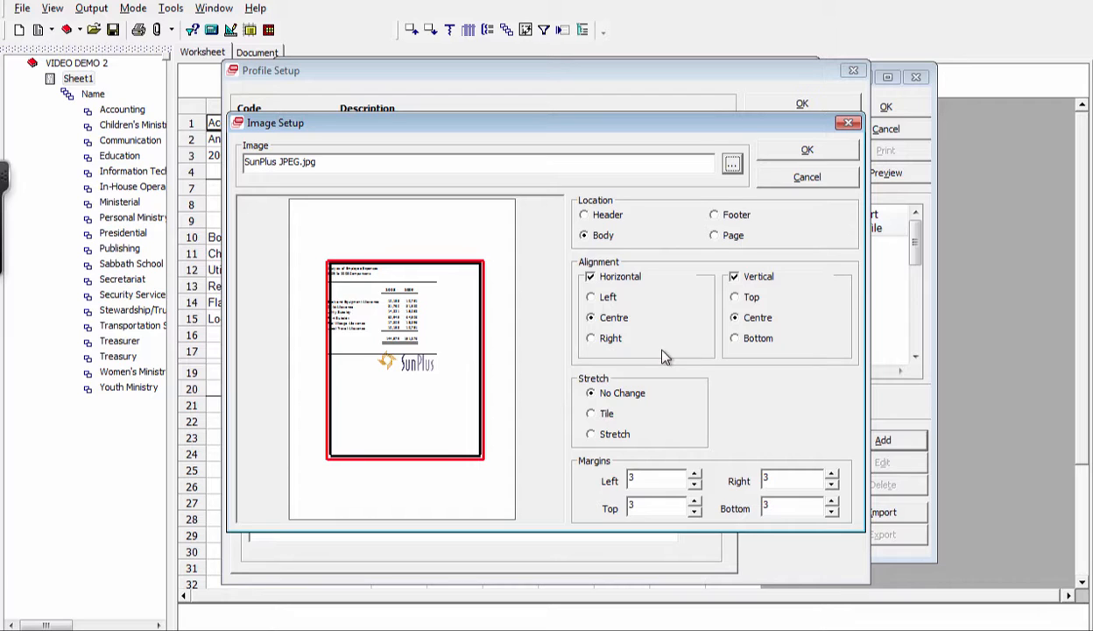
Step: Place the SunPlus logo in the page header with left horizontal alignment and accept the image setup
click(585, 215)
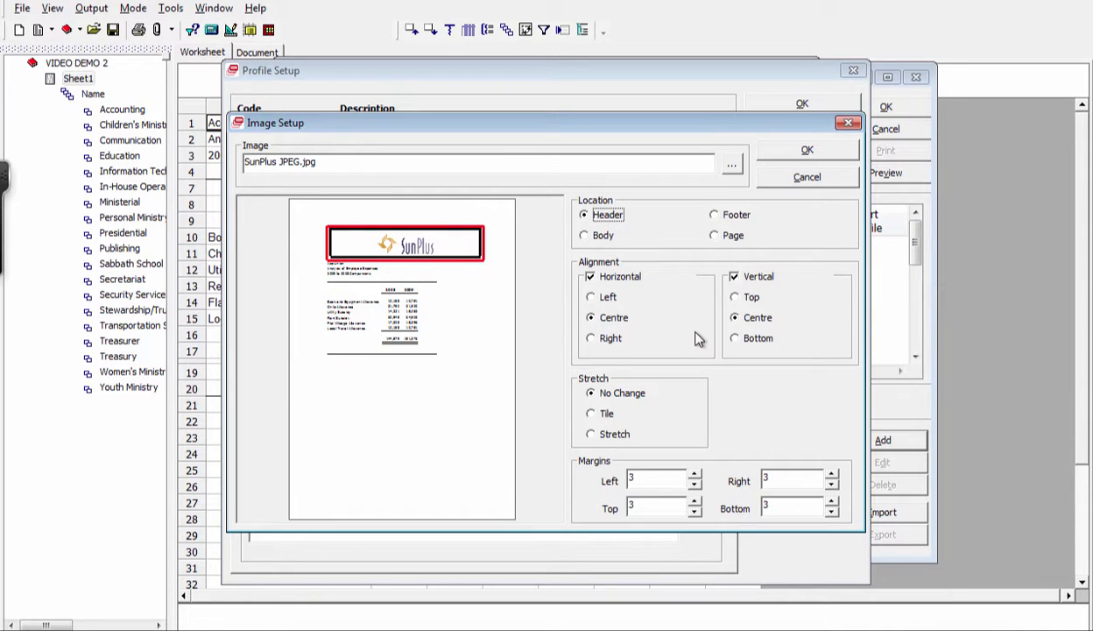
click(592, 297)
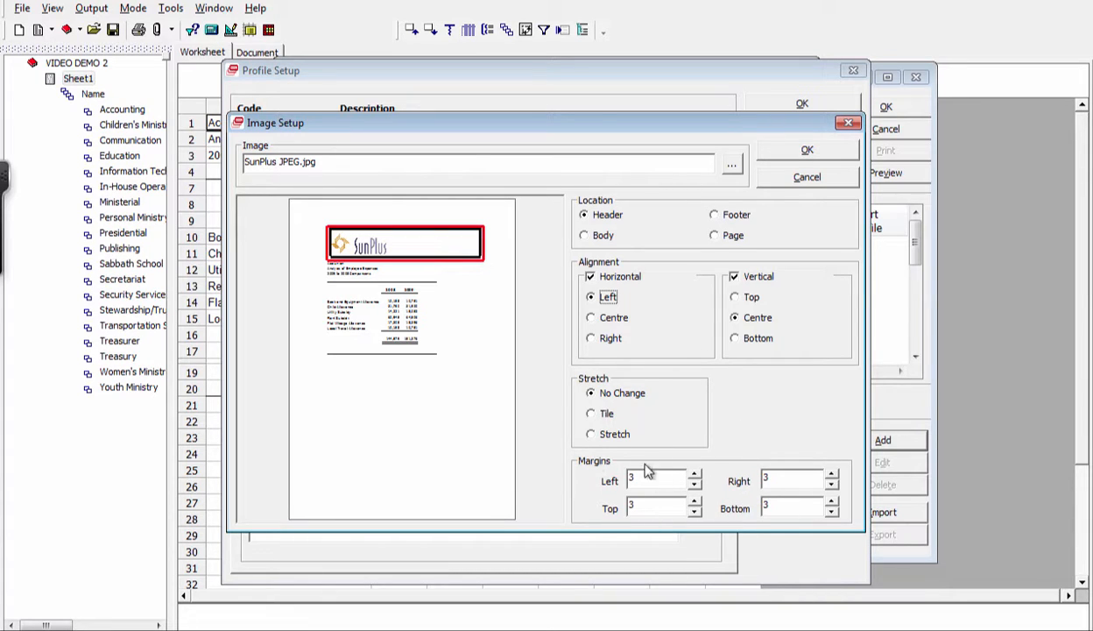
click(815, 151)
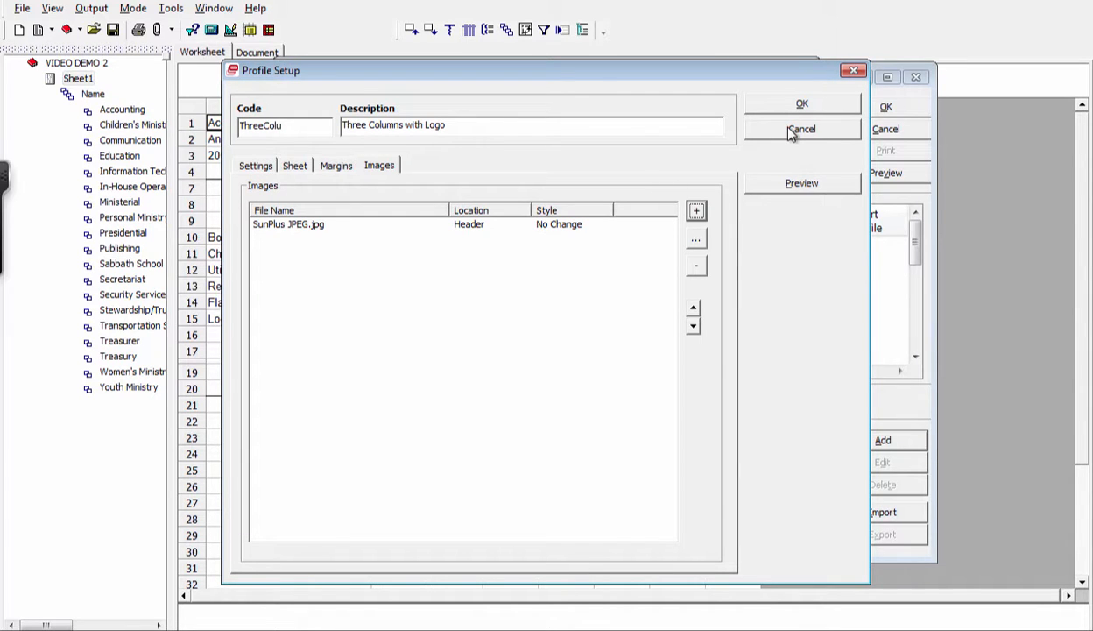
Step: Review the profile's orientation, sheet, margin and image settings, and save the profile
click(338, 168)
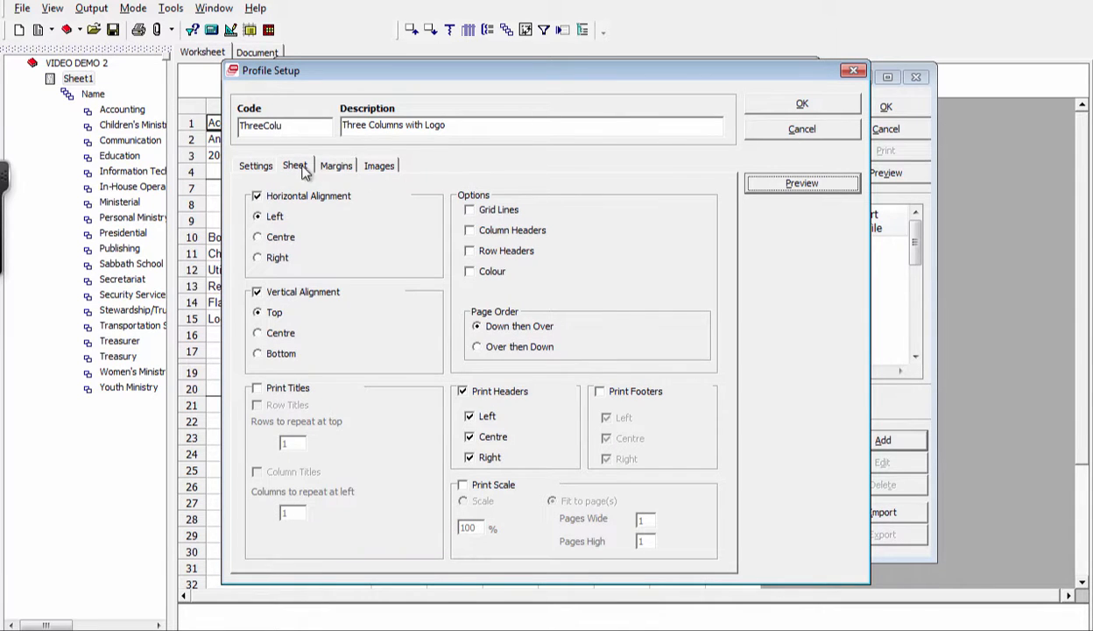
click(258, 168)
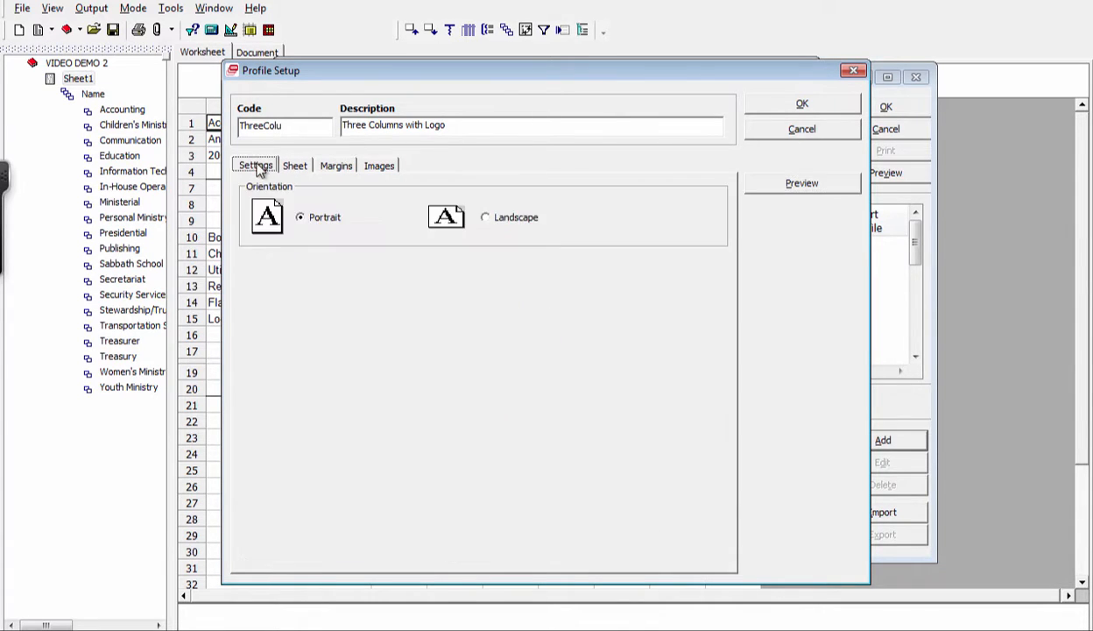
click(302, 165)
click(330, 165)
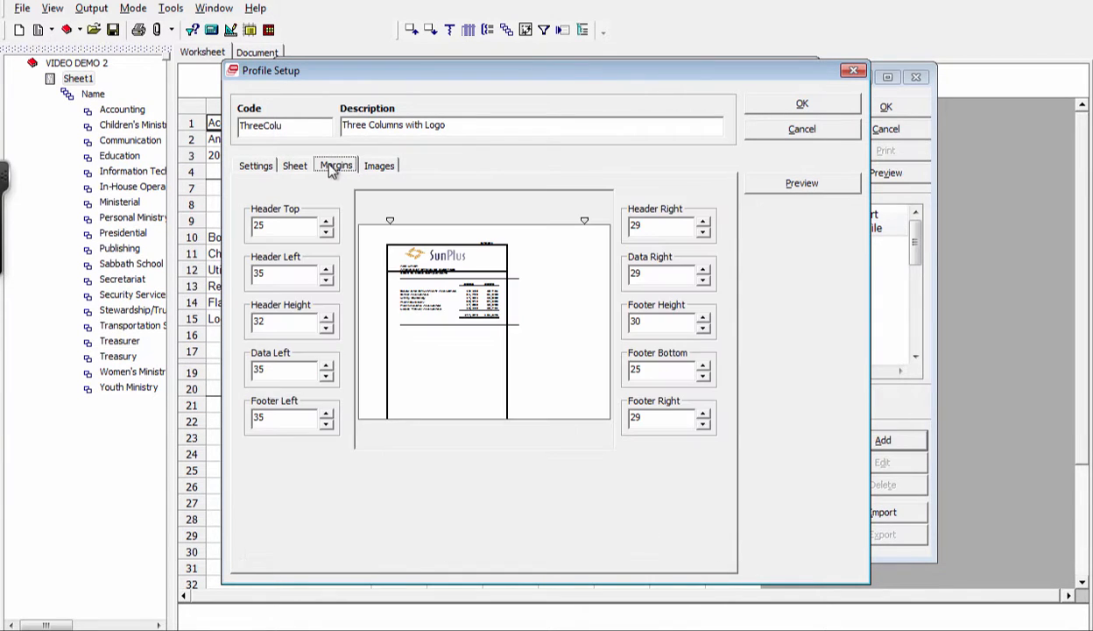
click(379, 166)
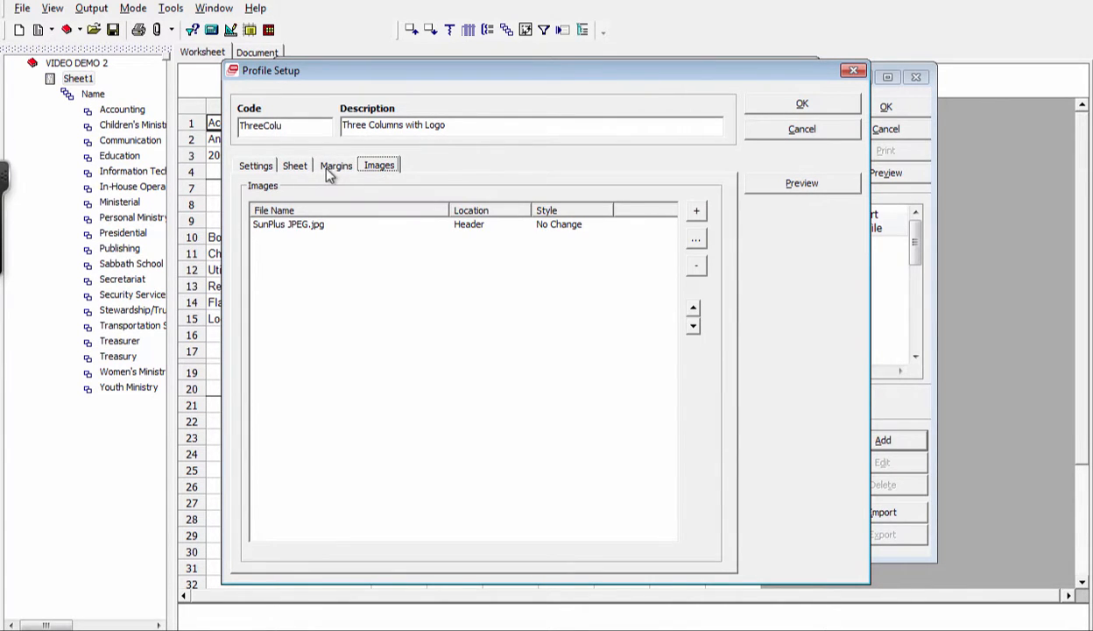
click(334, 167)
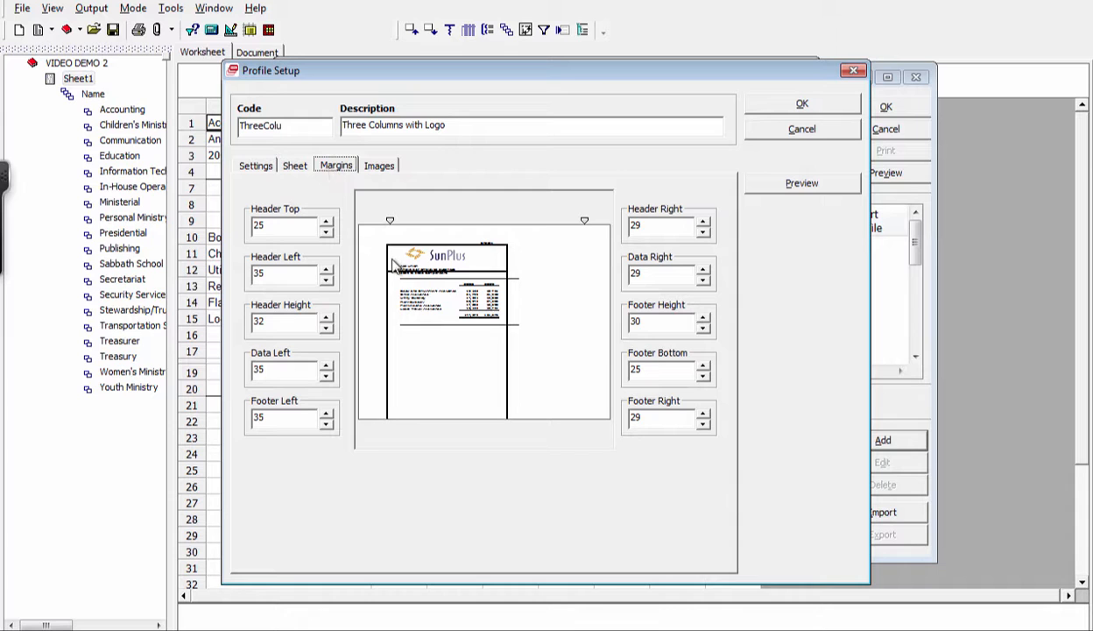
click(799, 104)
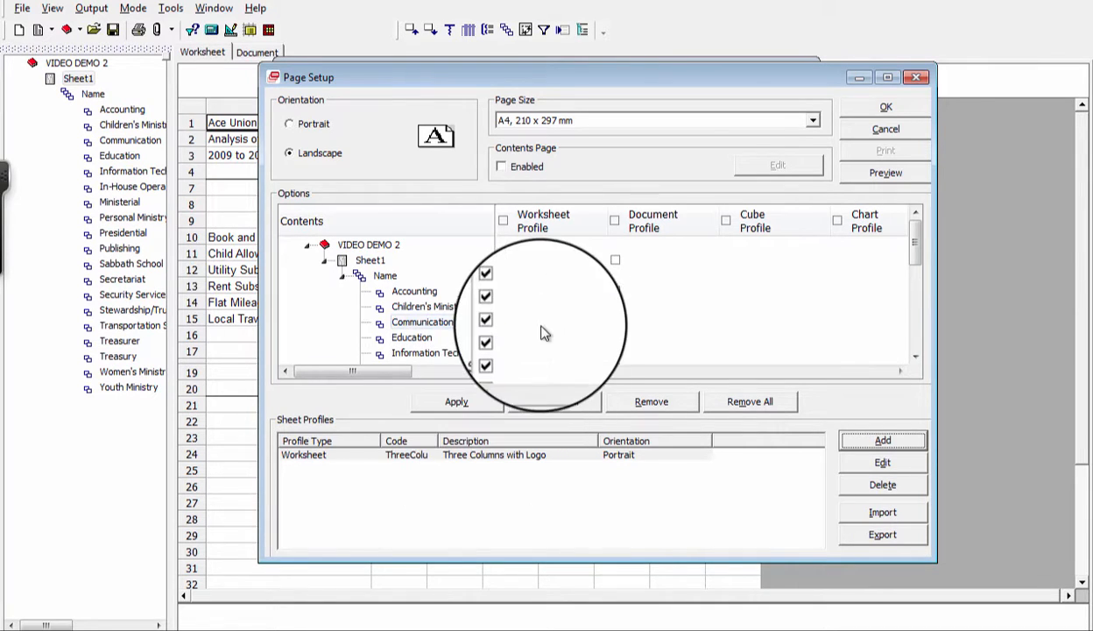
Step: Preview the Information Technology, In-House Operation, Ministerial, Personal Ministries and Children's Ministry sheets before a profile is applied, and close the preview
click(887, 173)
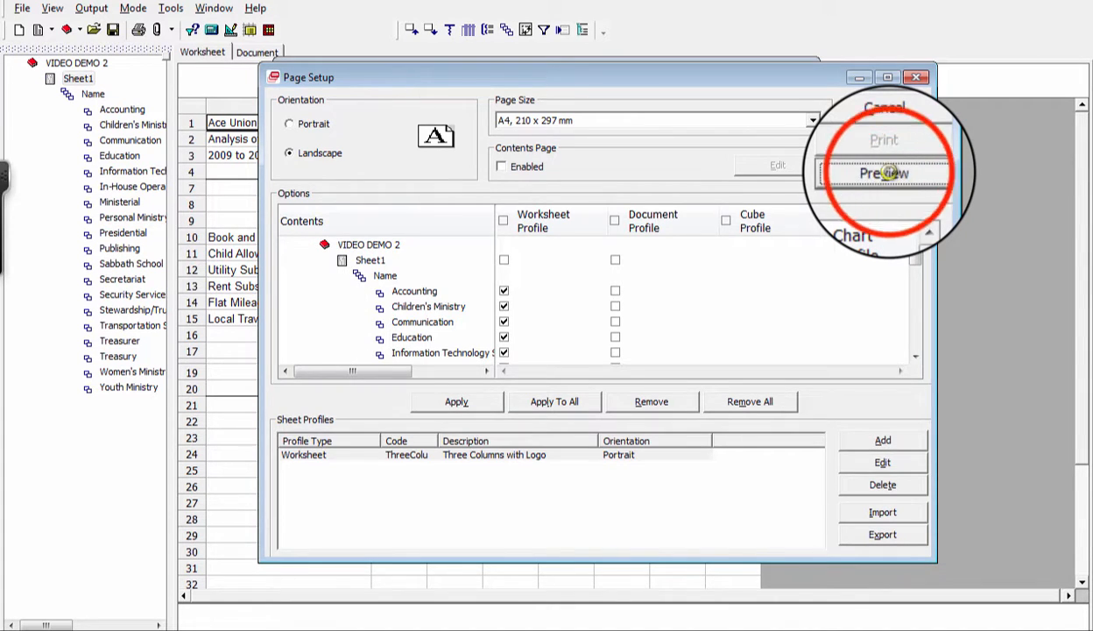
click(379, 246)
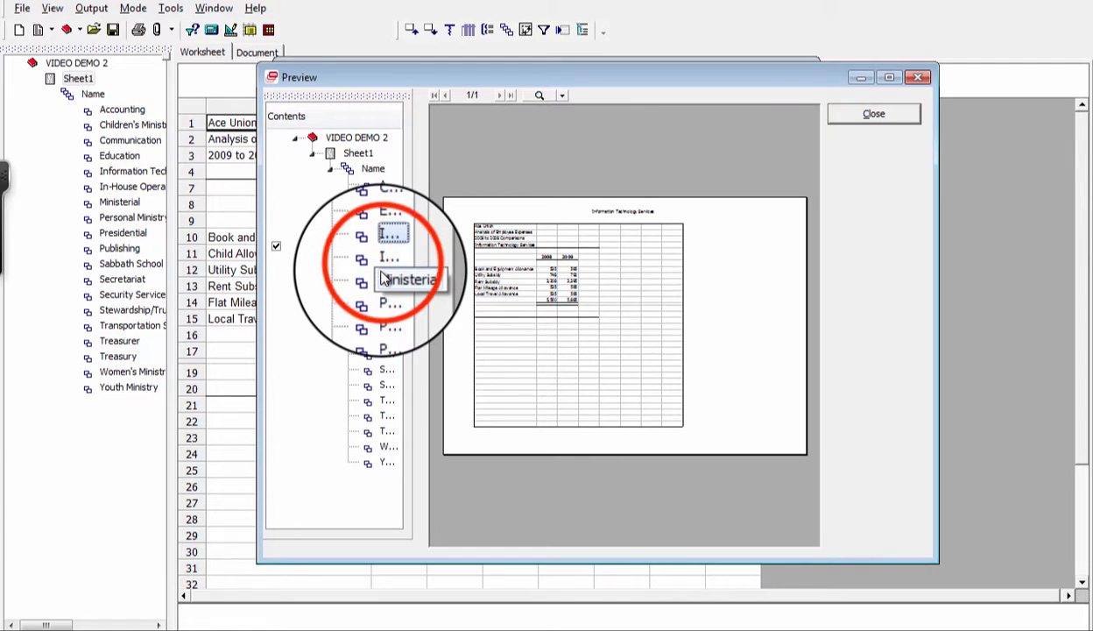
click(383, 267)
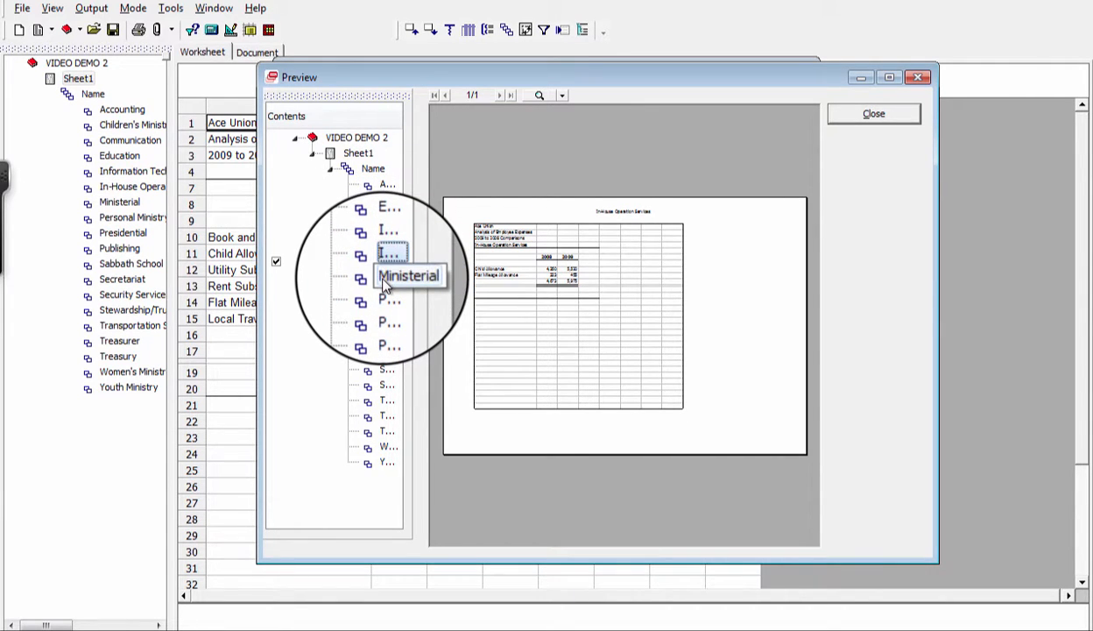
click(382, 291)
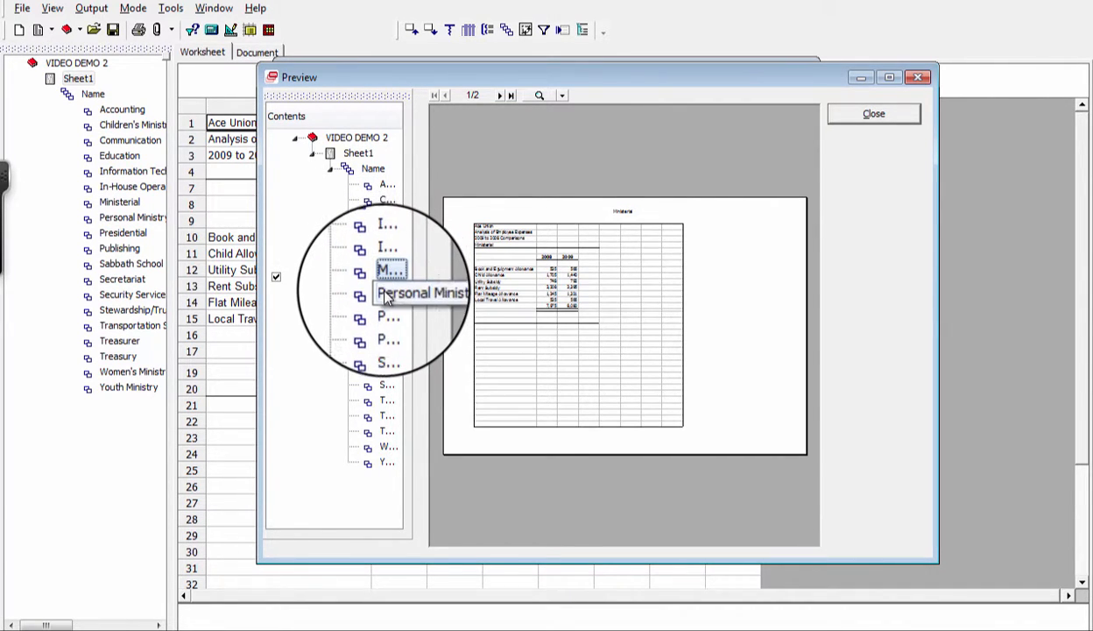
click(386, 301)
click(382, 215)
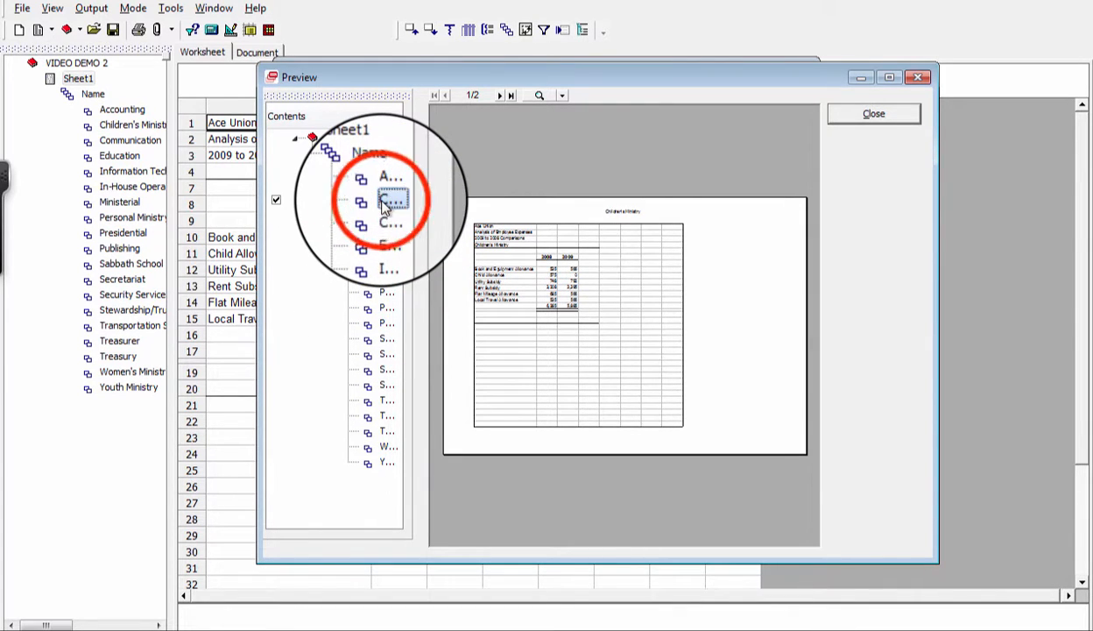
click(876, 120)
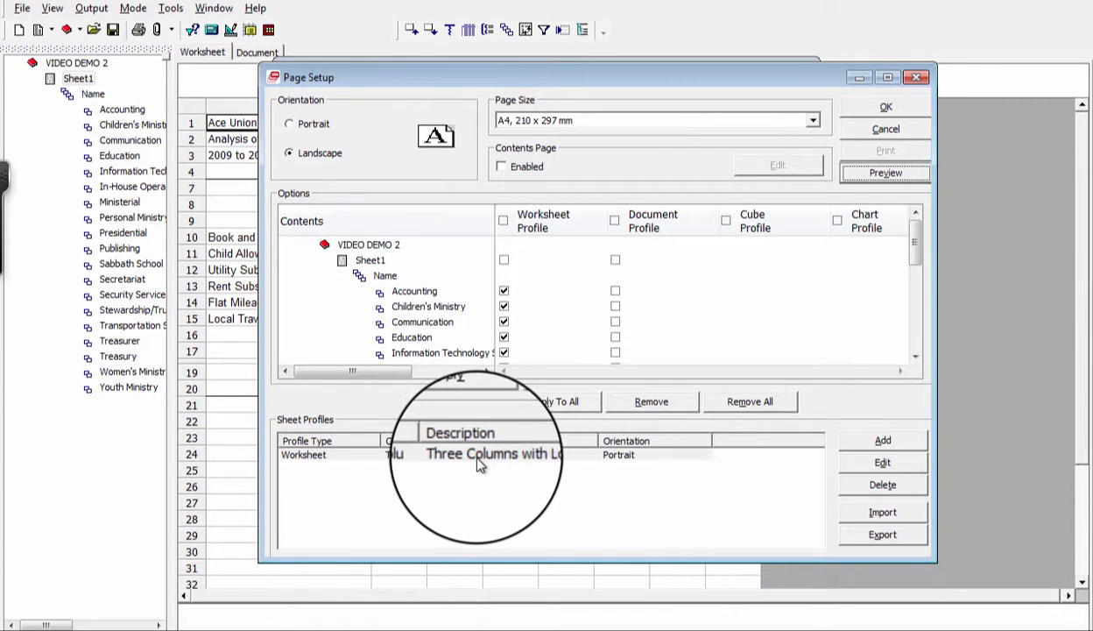
Step: Apply the Three Columns with Logo worksheet profile individually to the Children's Ministry and Information Technology sheets
click(483, 456)
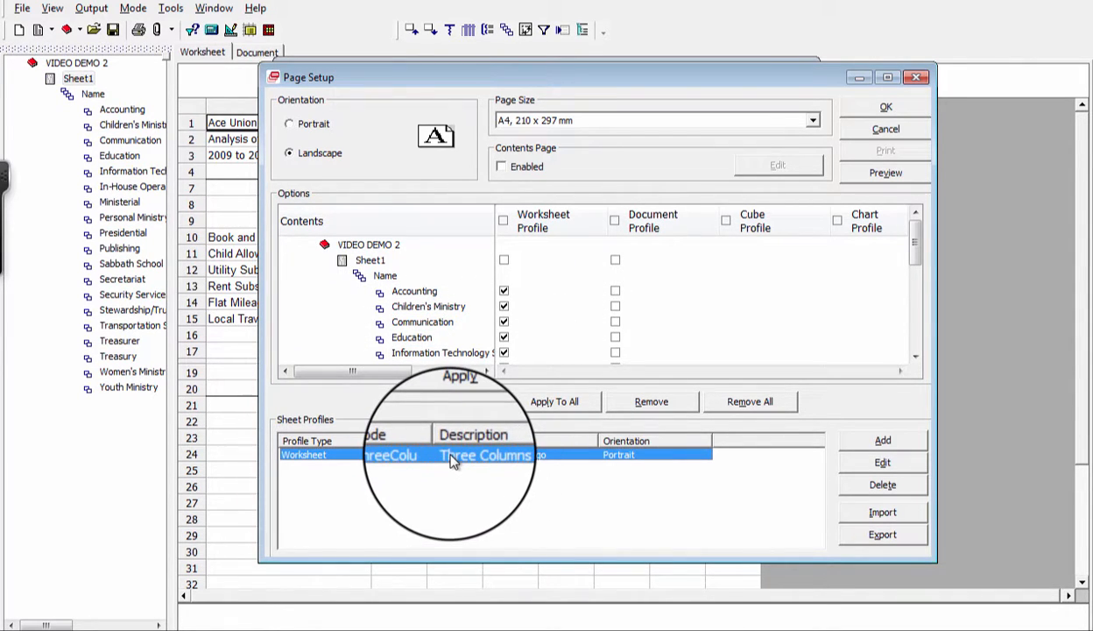
click(429, 308)
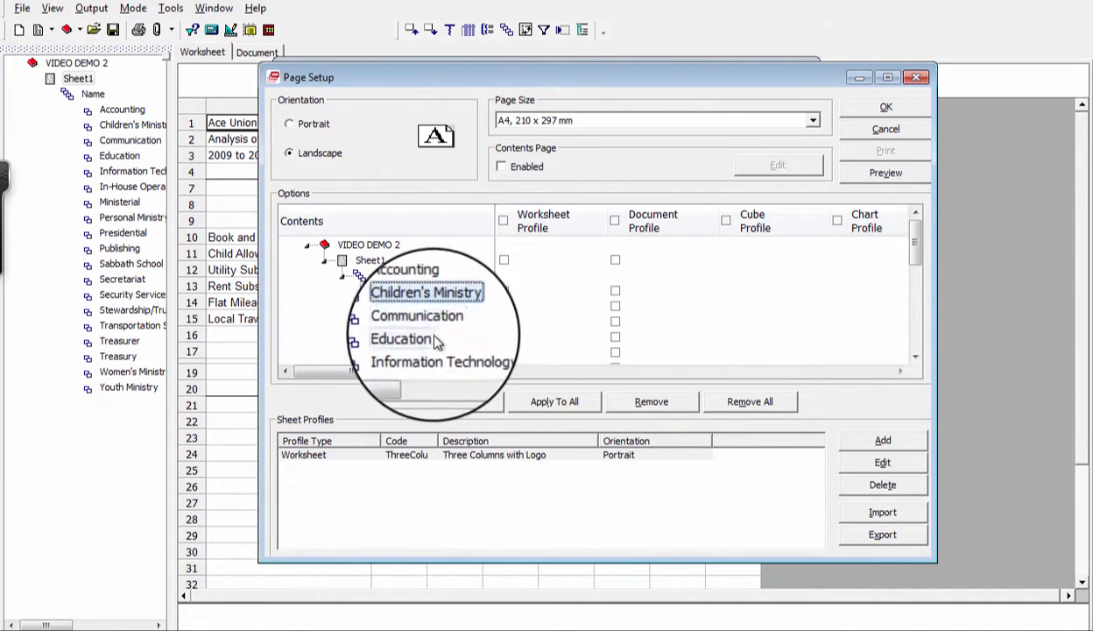
click(434, 403)
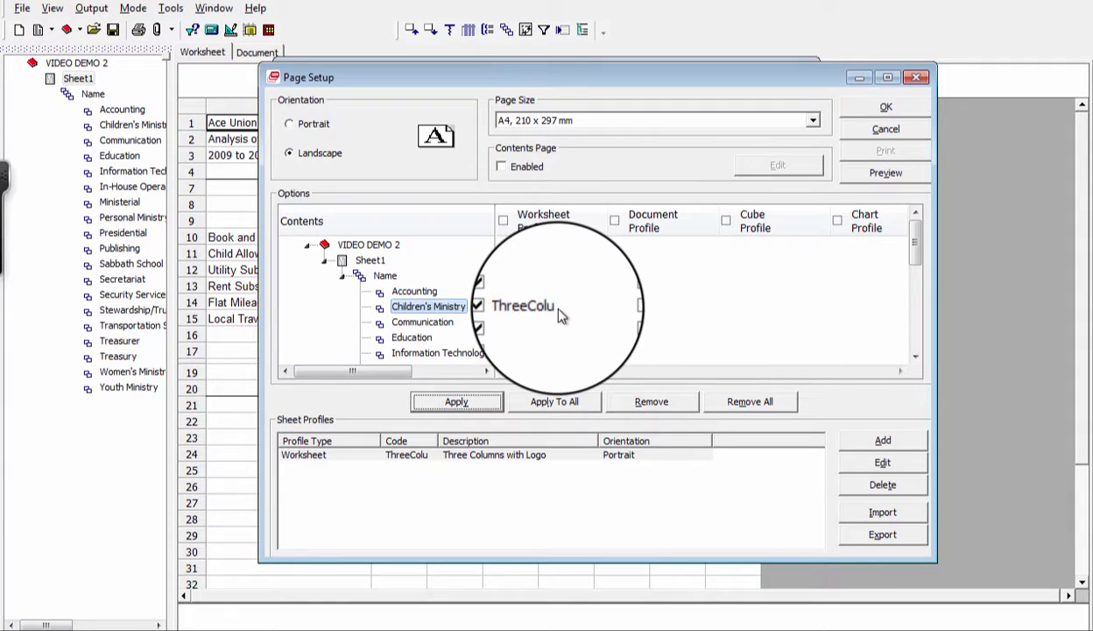
click(425, 352)
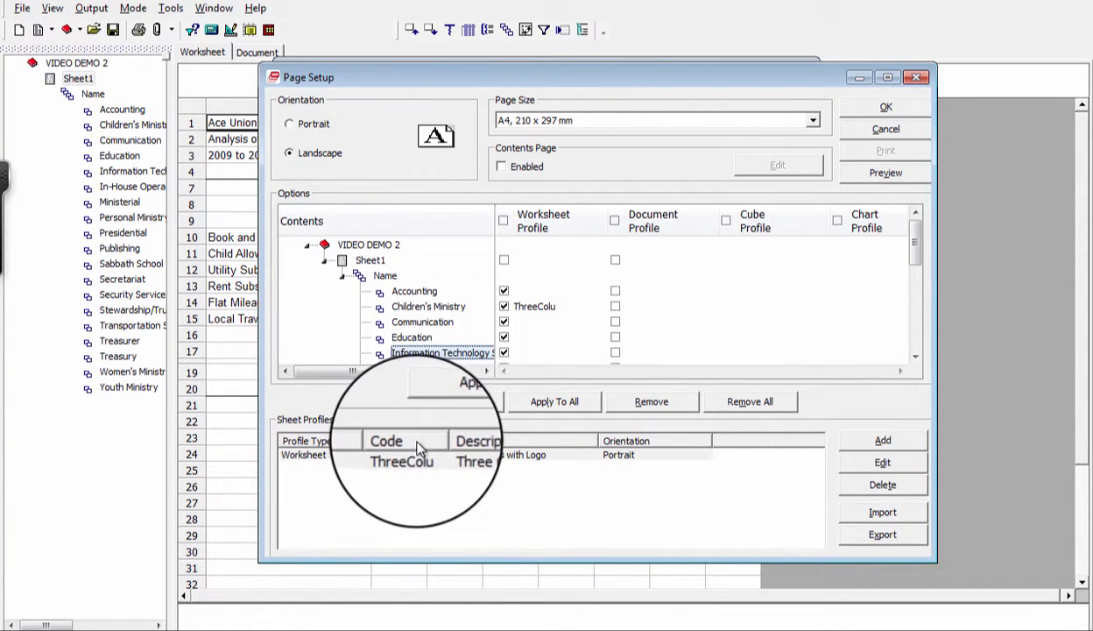
click(467, 403)
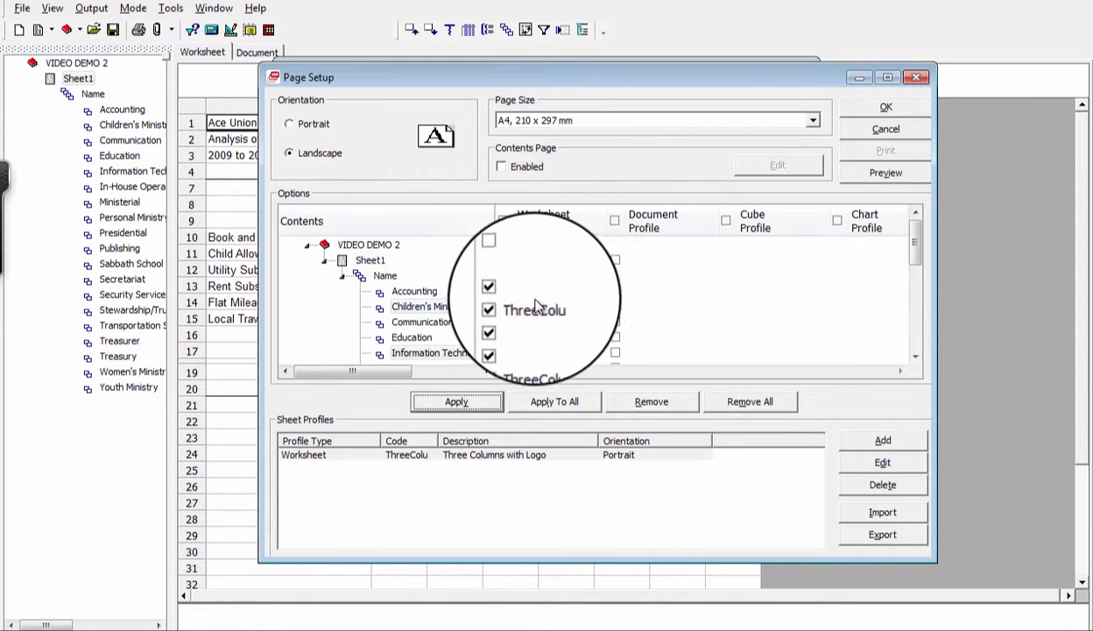
click(456, 401)
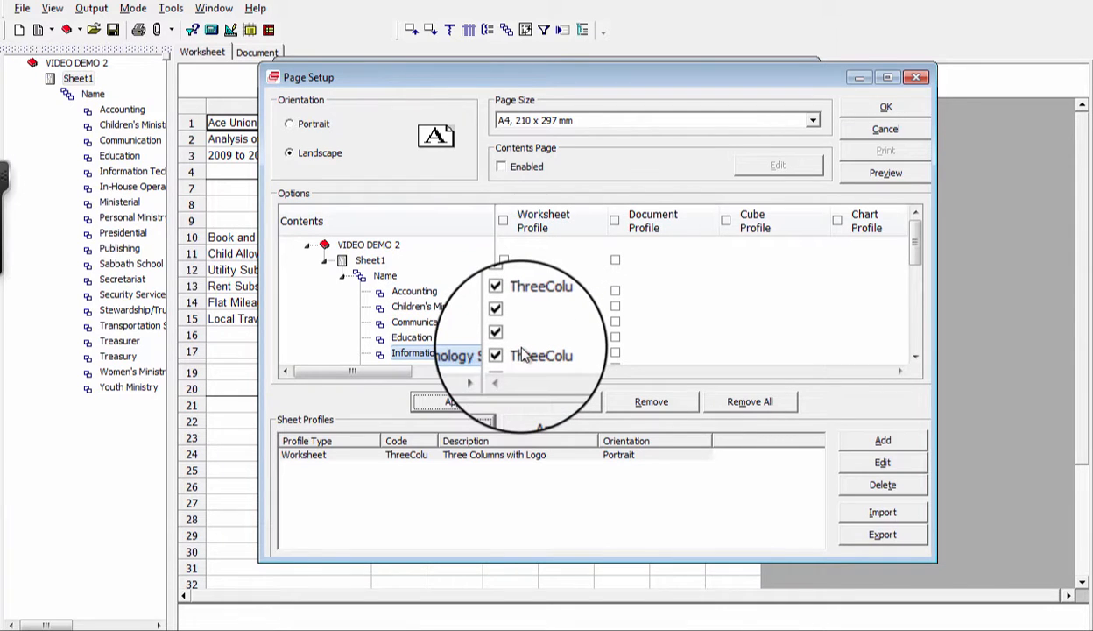
Step: Apply the Three Columns with Logo worksheet profile to all sheets at once
click(520, 405)
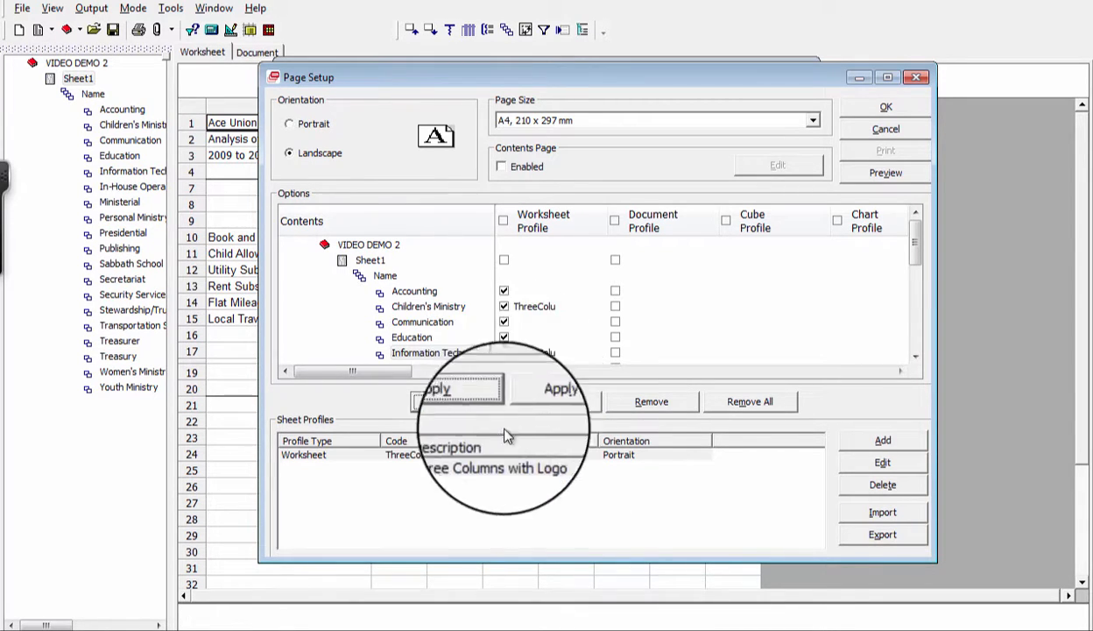
click(539, 403)
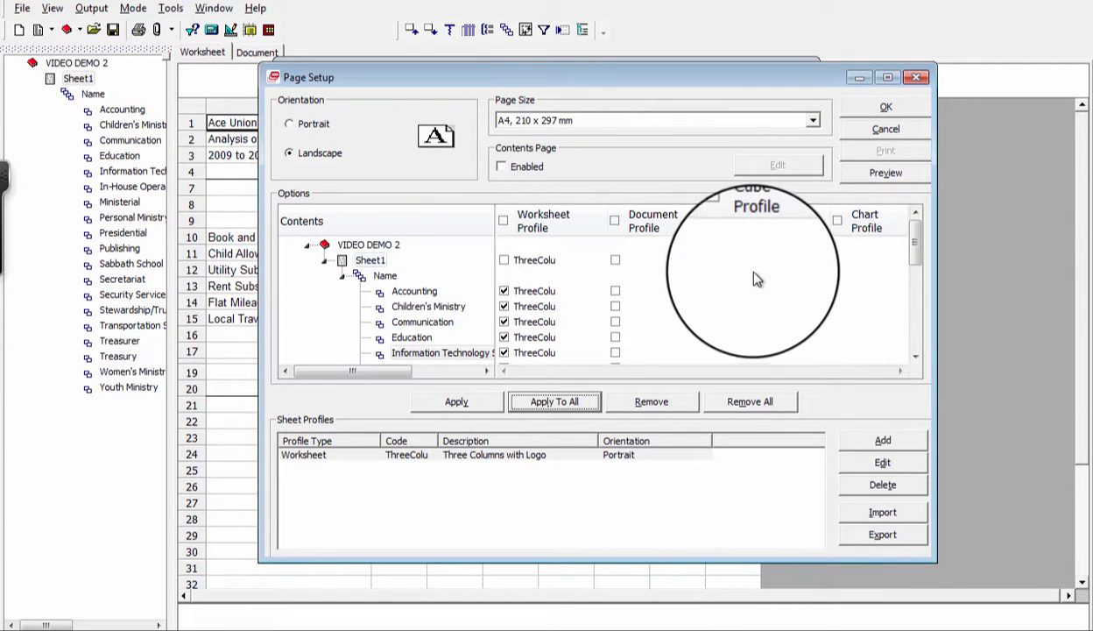
Step: Preview the Accounting and Children's Ministry sheets, check Accounting's second page, and close the preview
click(889, 170)
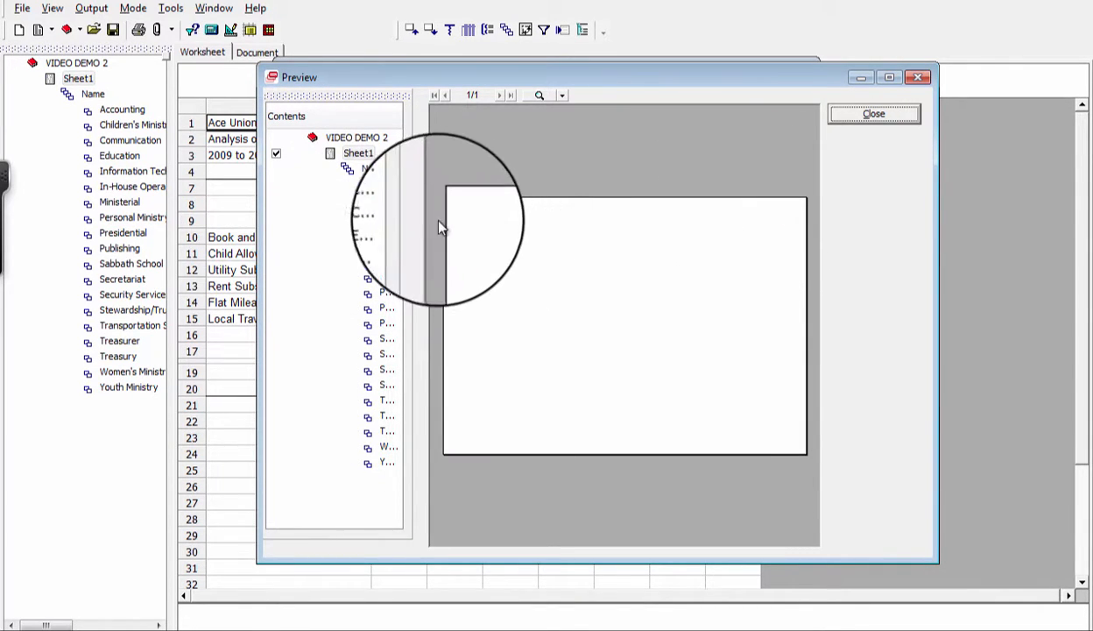
click(386, 187)
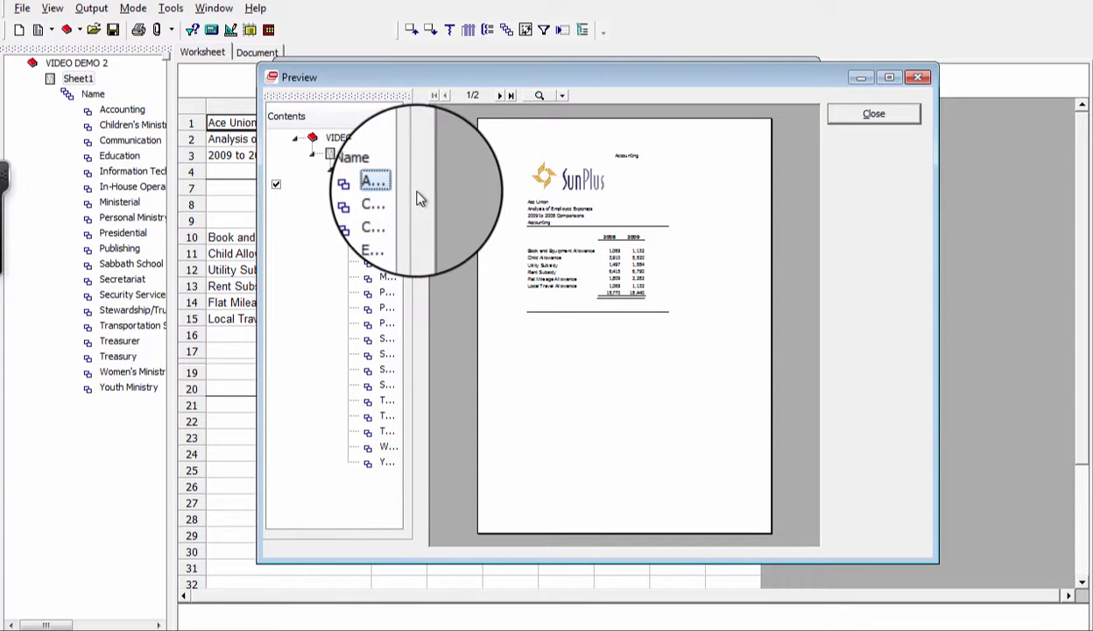
click(372, 196)
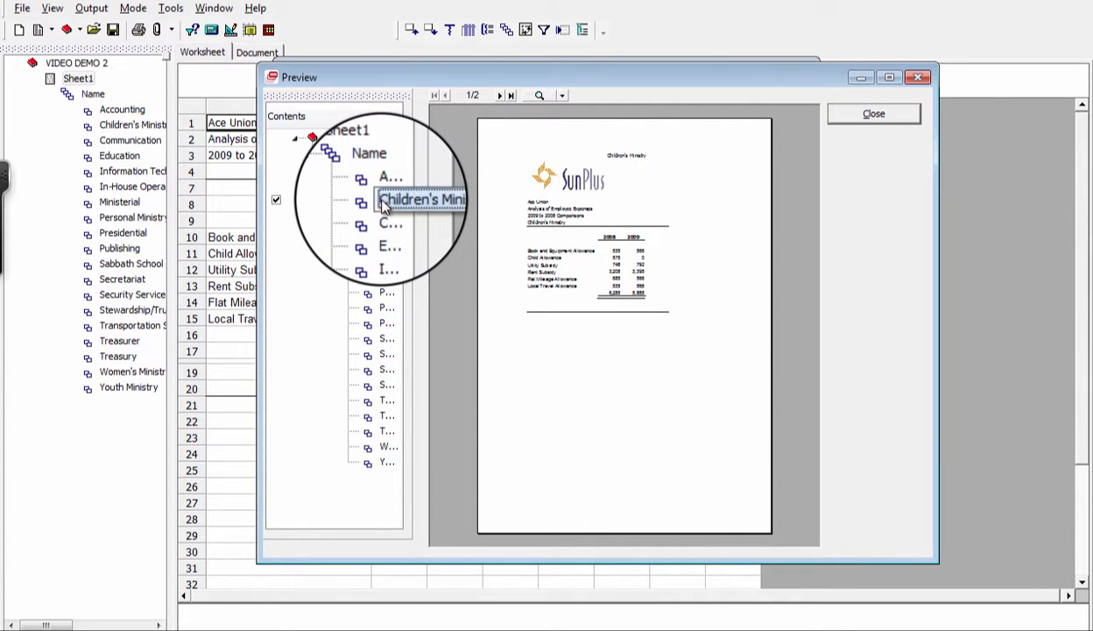
click(385, 186)
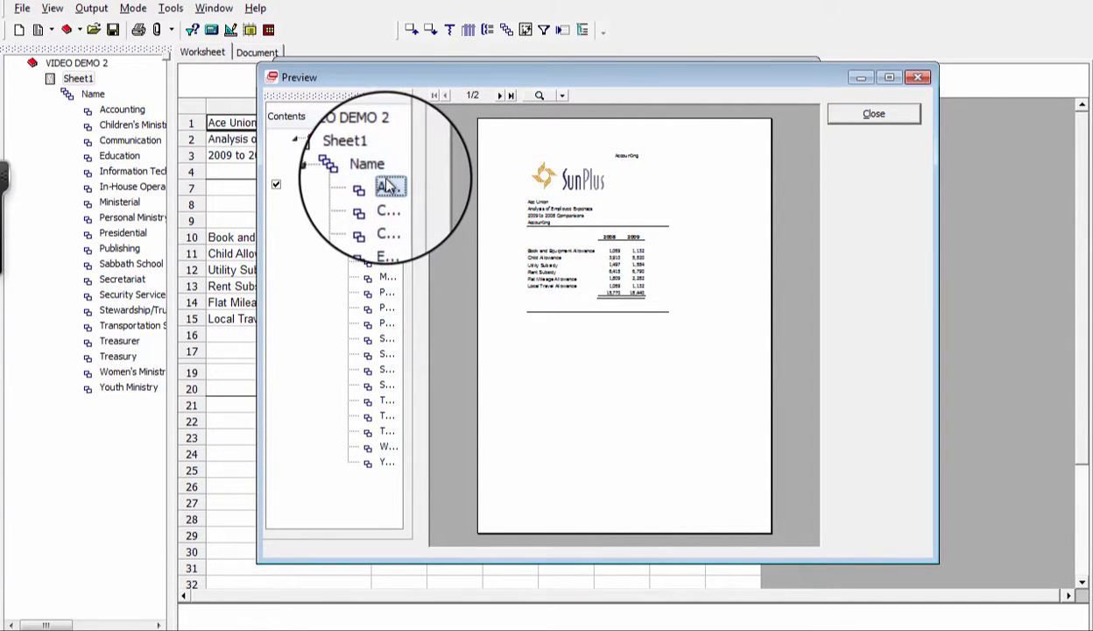
click(498, 94)
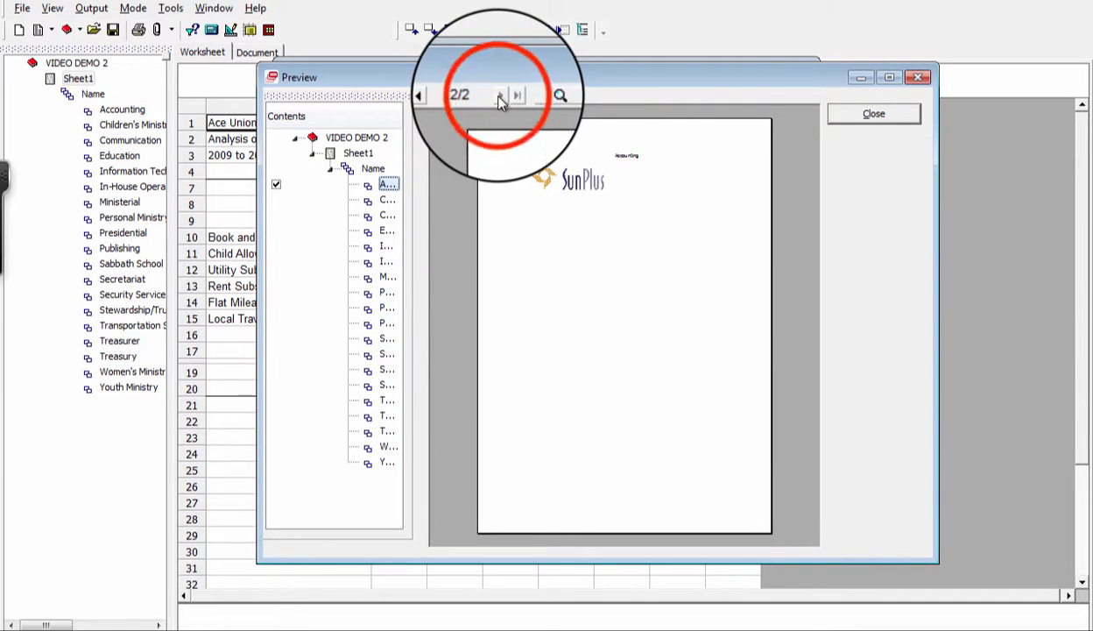
click(446, 98)
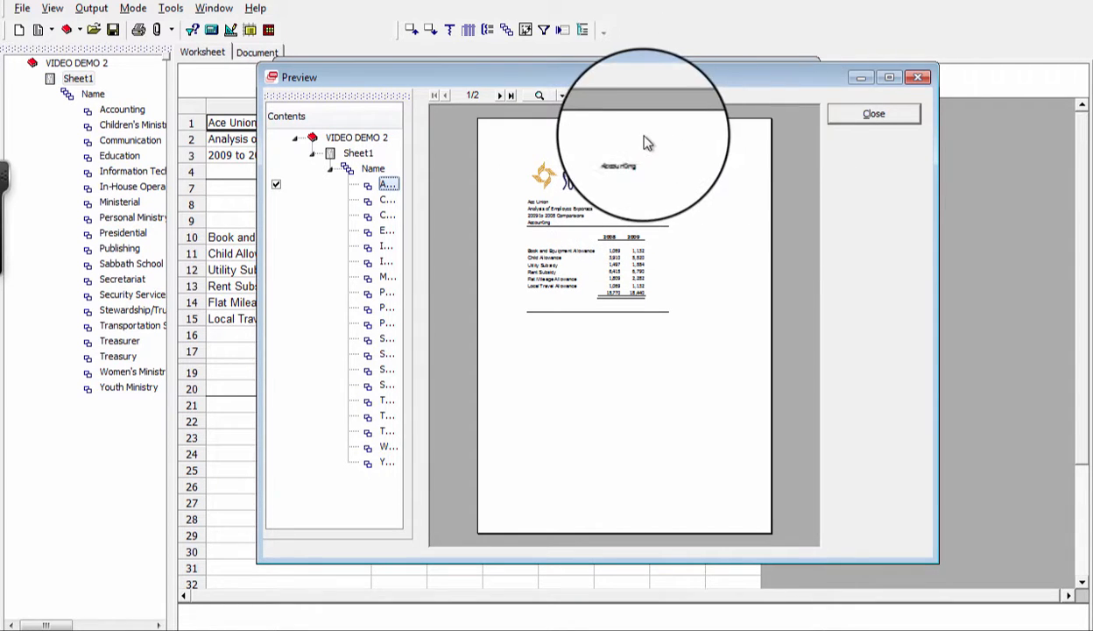
click(869, 121)
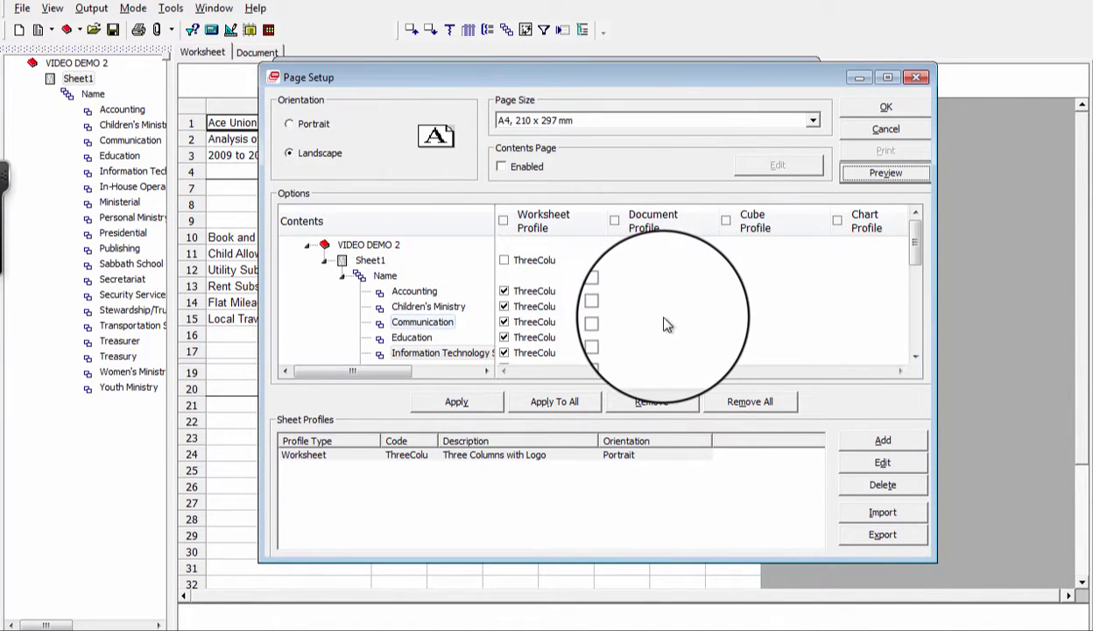
Step: Turn off Print Headers in the Three Columns with Logo profile, save it, and preview the Communication sheet
click(582, 453)
click(531, 455)
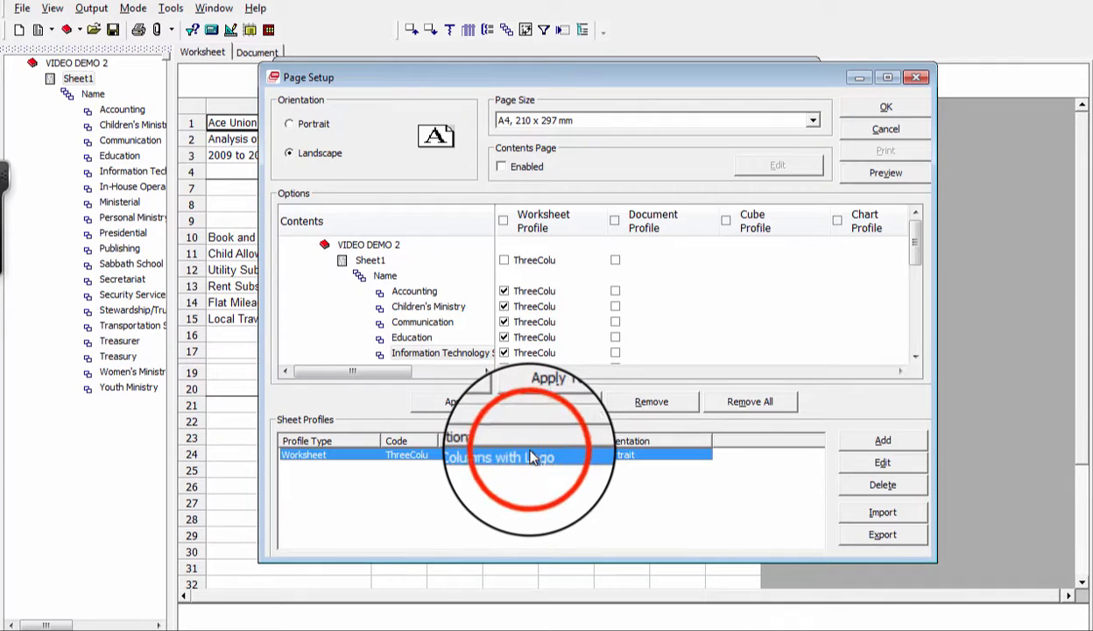
click(863, 463)
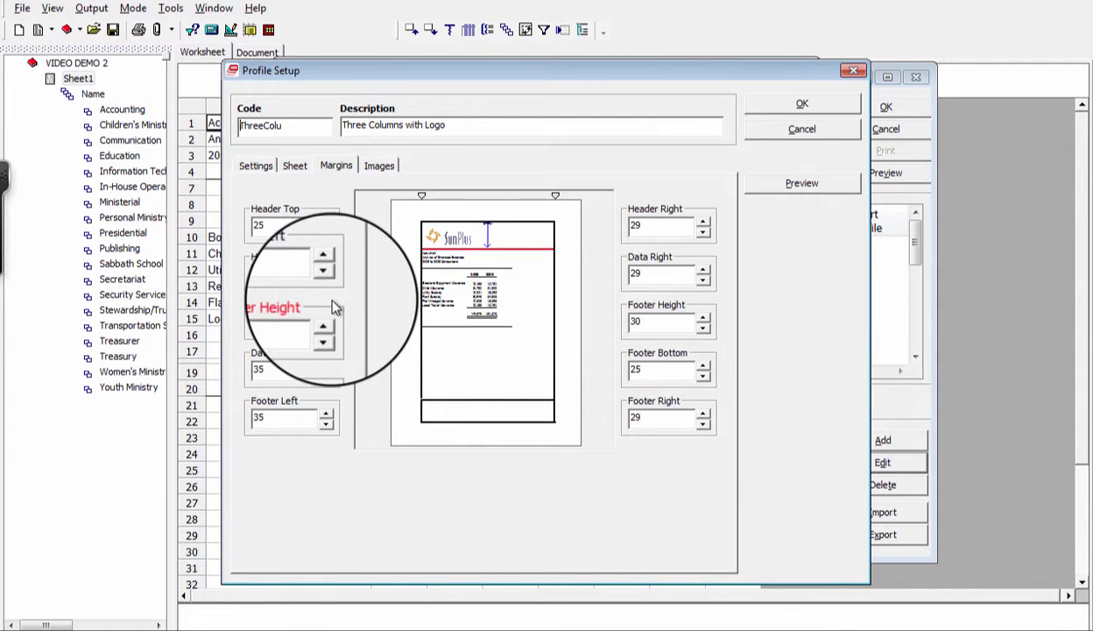
click(296, 166)
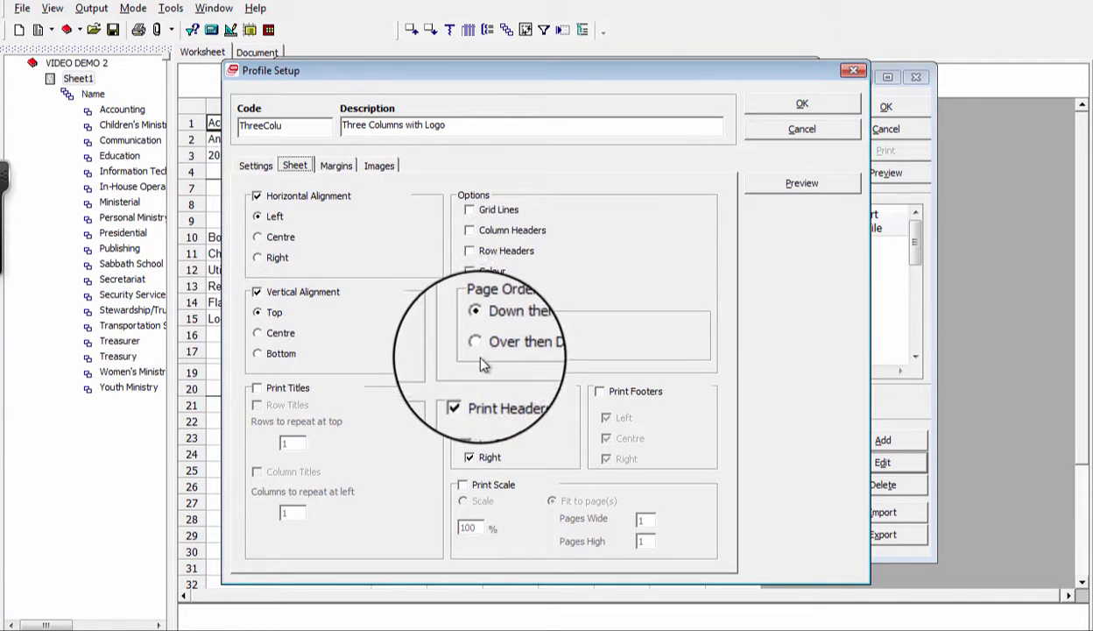
click(462, 392)
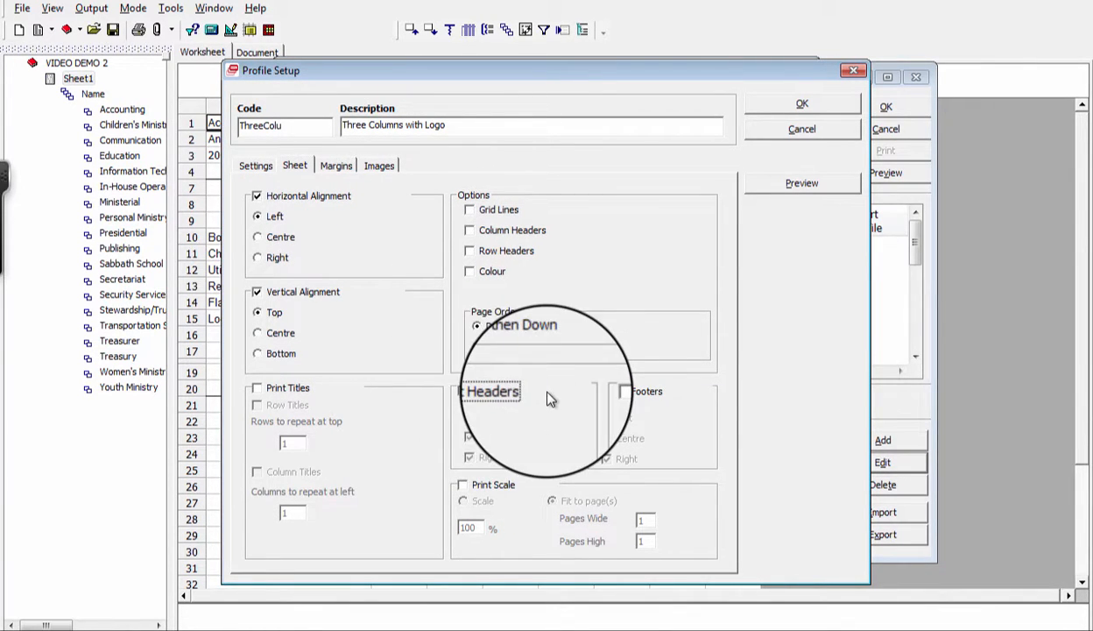
click(839, 104)
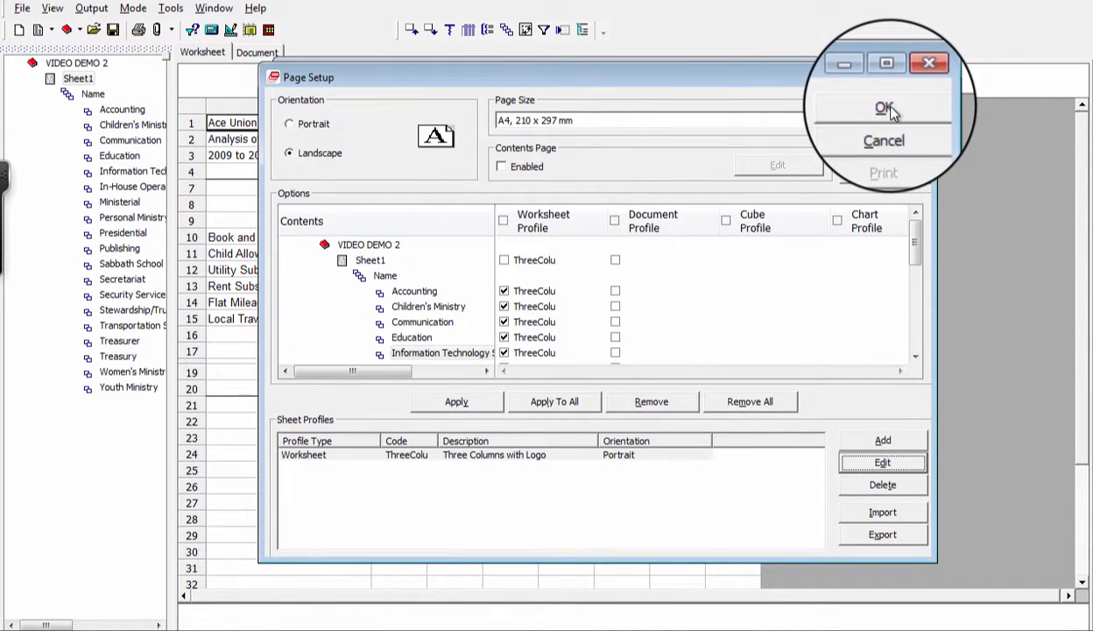
click(885, 173)
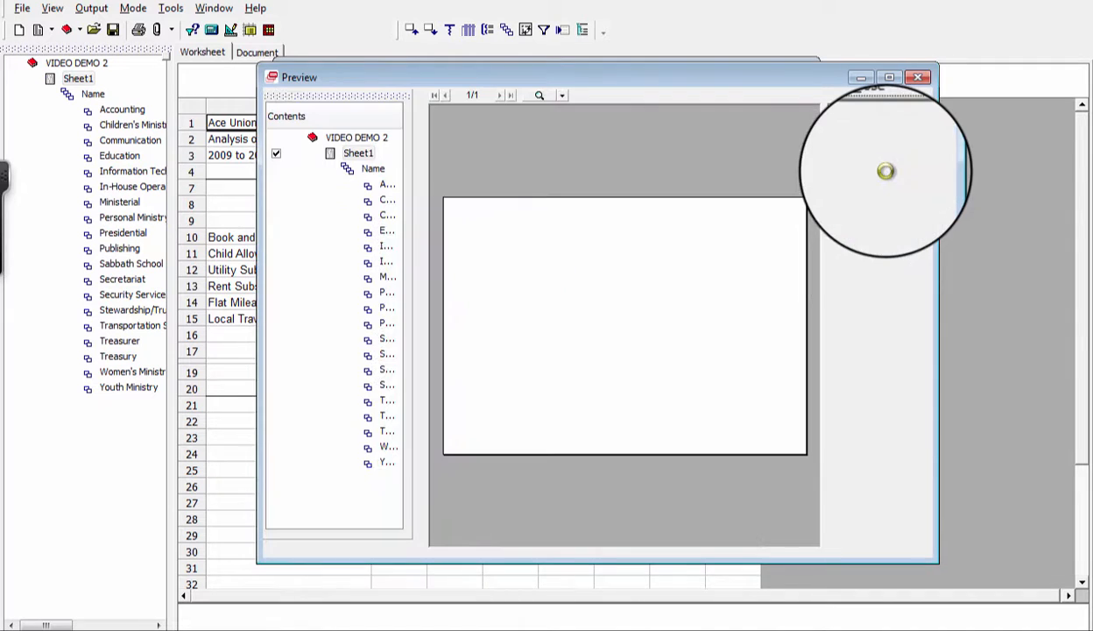
click(385, 215)
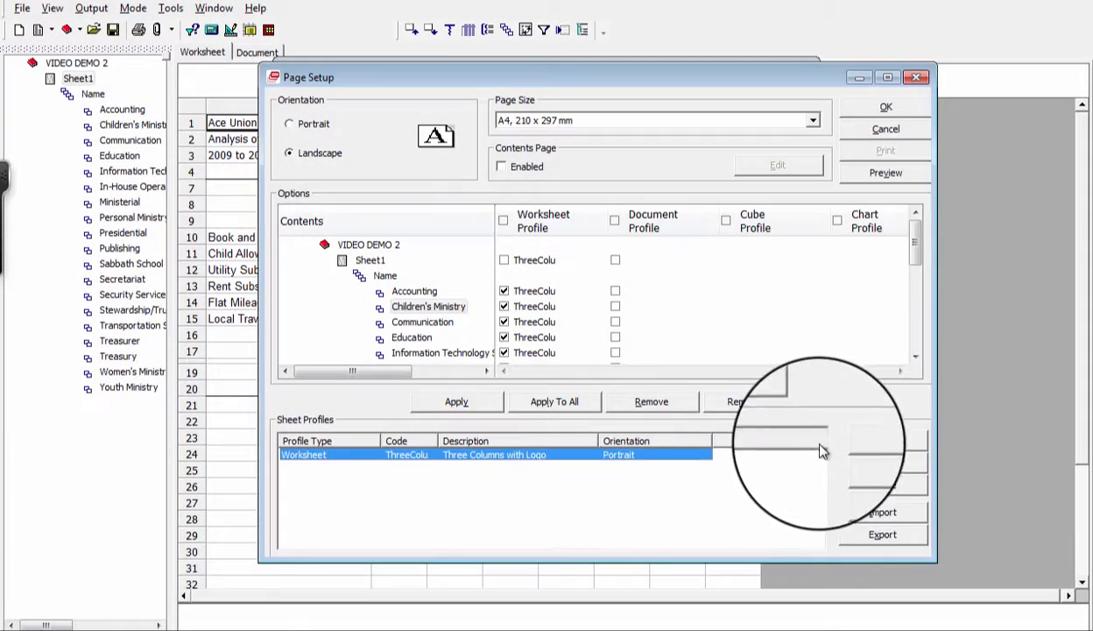
Step: Enable Print Scale in the profile, fitting the sheet to 1 page wide and 1 page high, and save it
click(865, 465)
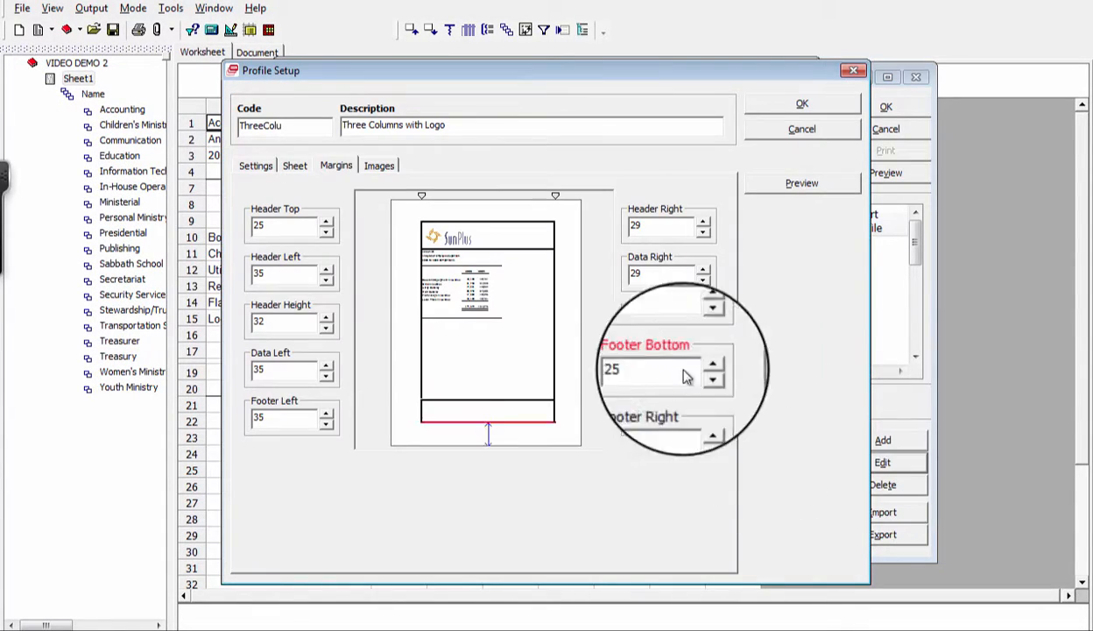
click(295, 166)
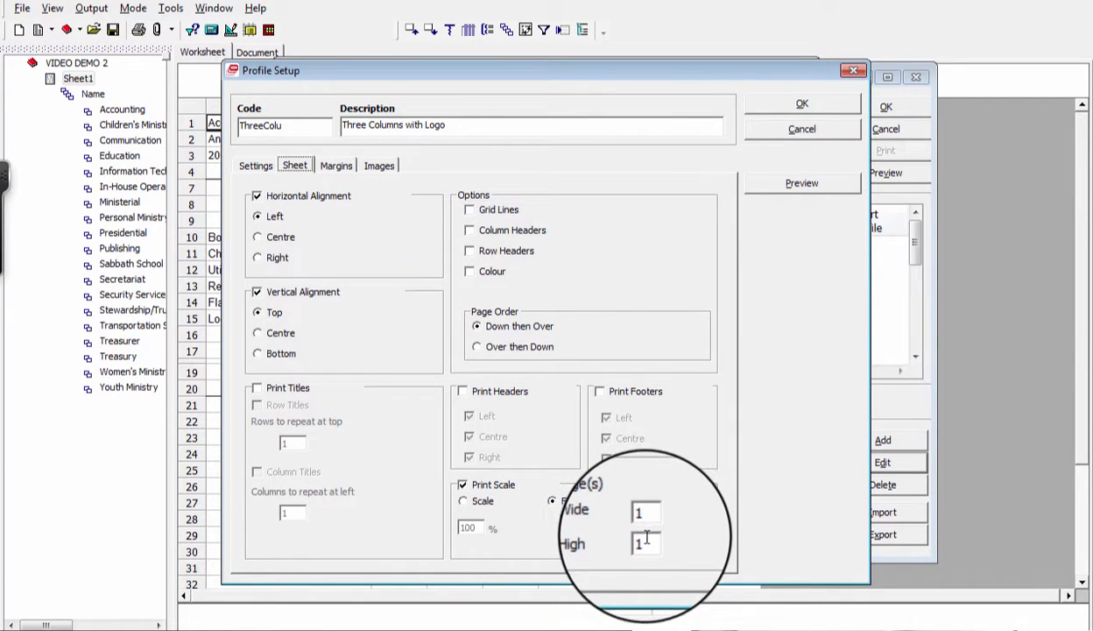
click(803, 103)
Step: Preview the Education sheet, try moving to a second page, and close the preview
click(896, 180)
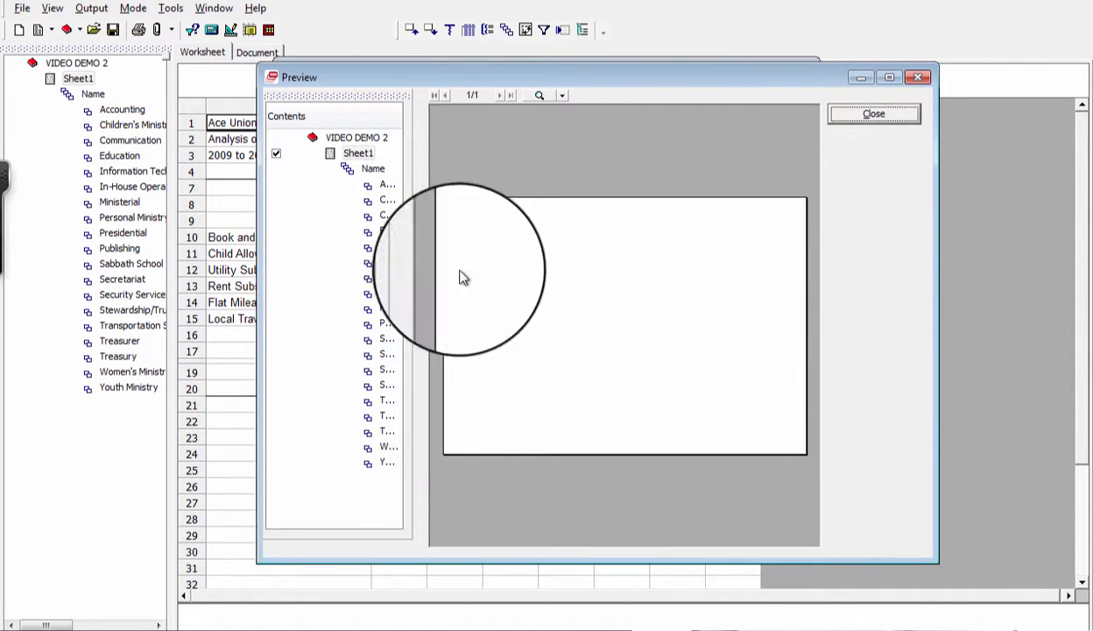
click(382, 229)
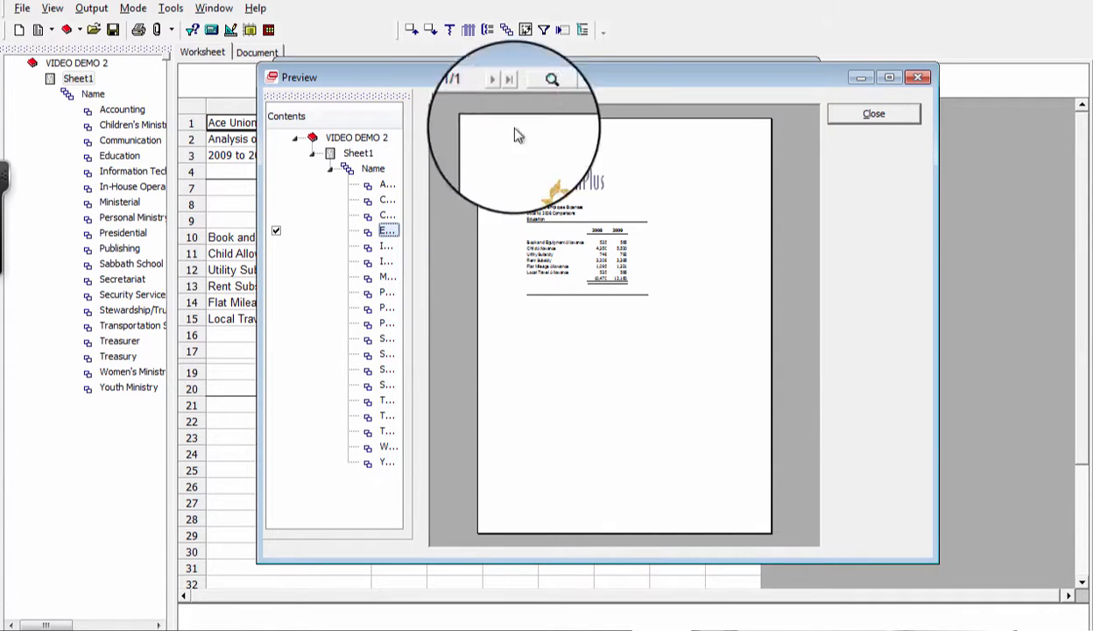
click(499, 94)
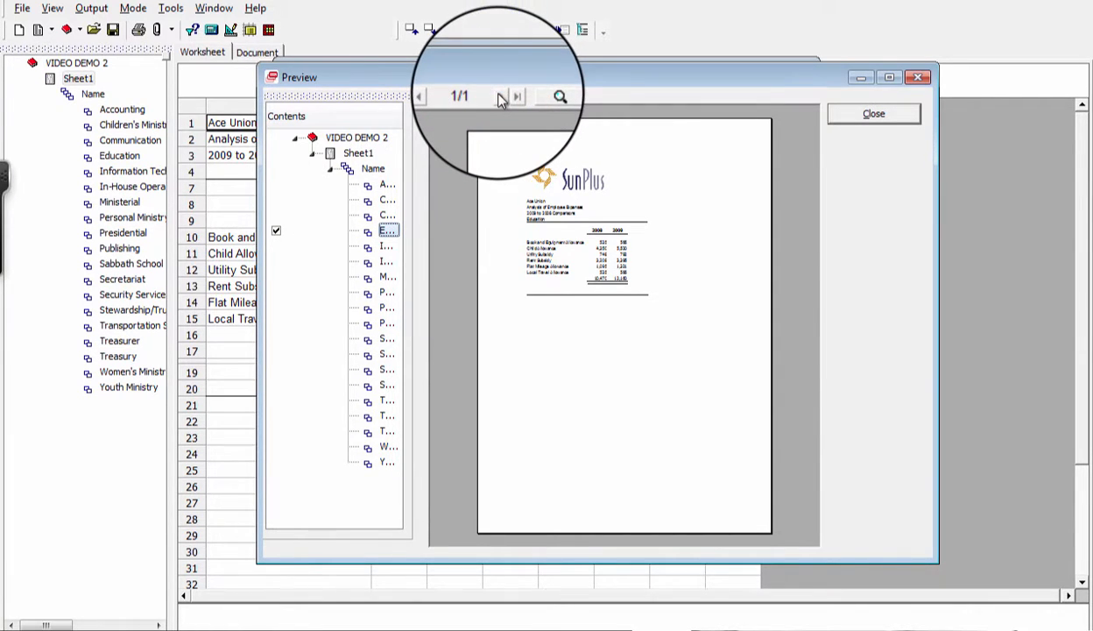
click(875, 114)
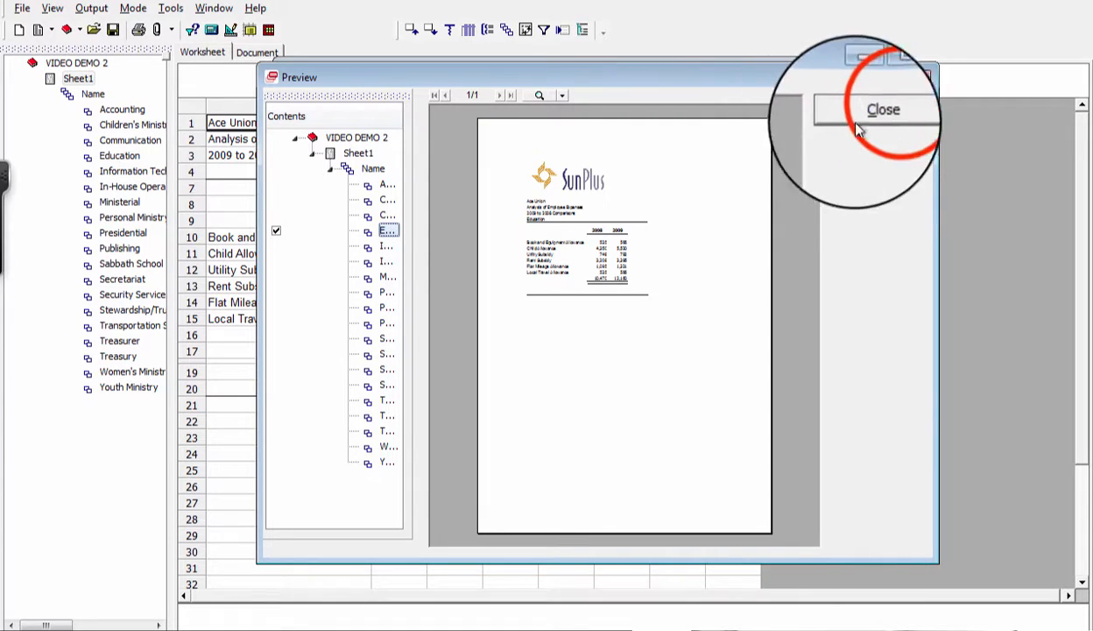